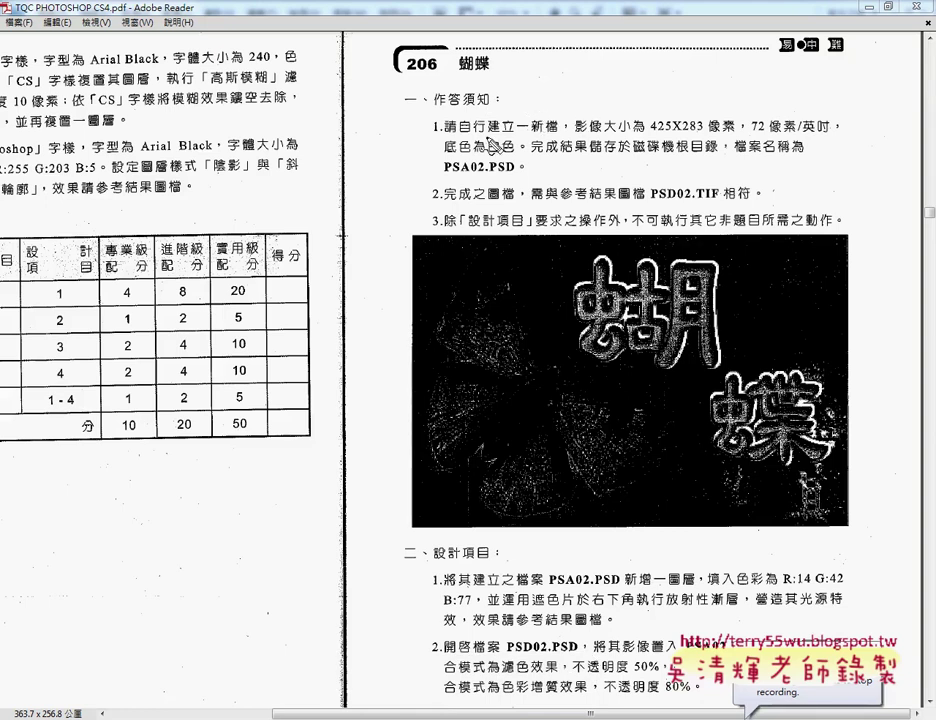
- Mark the PDF's new-file, 425X283 pixel size and white background requirements
drag(455, 131, 550, 127)
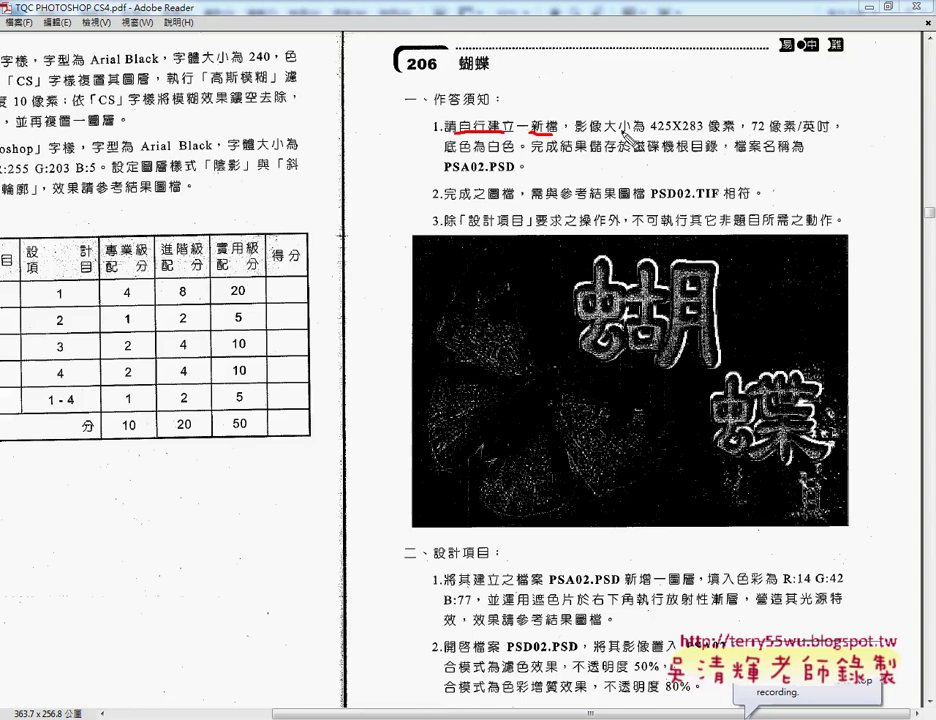
drag(577, 131, 705, 131)
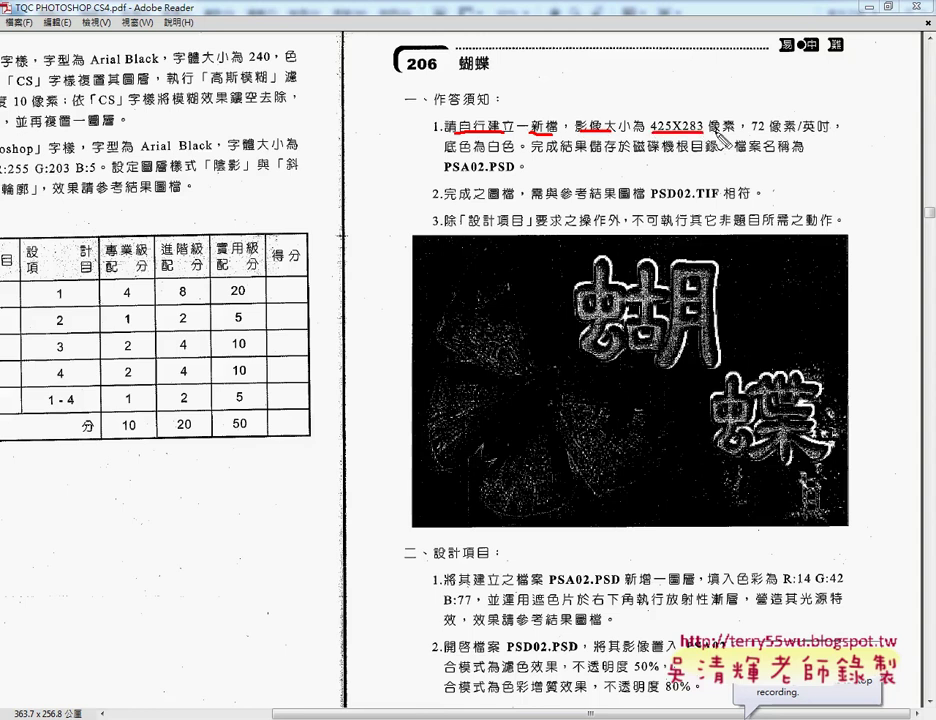
drag(706, 116, 735, 128)
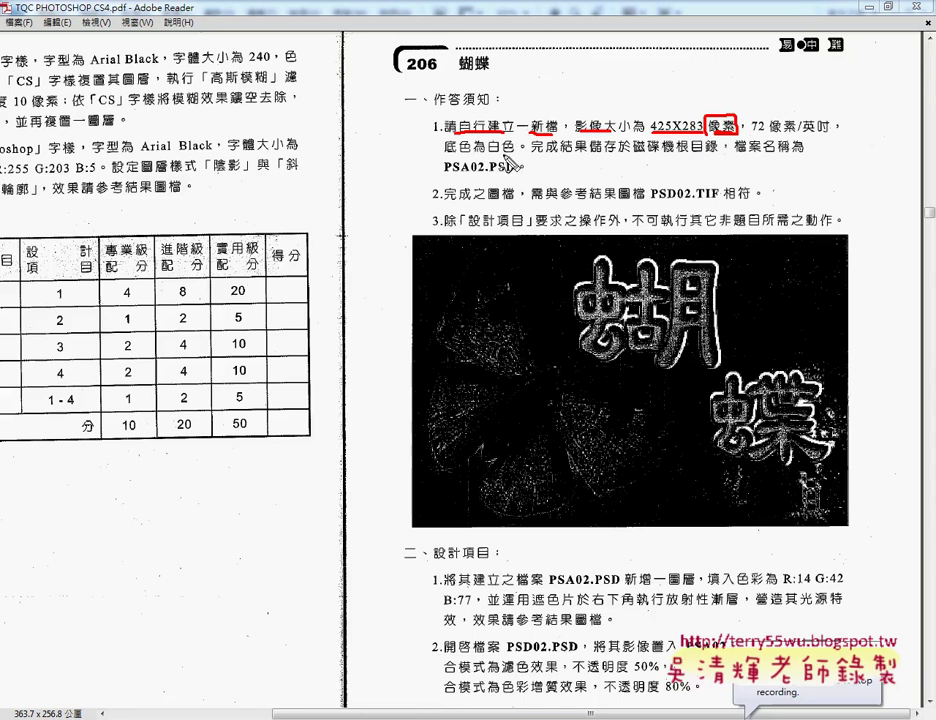
drag(488, 153, 516, 153)
- Mark file name PSA02.PSD and its link to 206, clear the marks, and return to Photoshop
drag(444, 177, 515, 177)
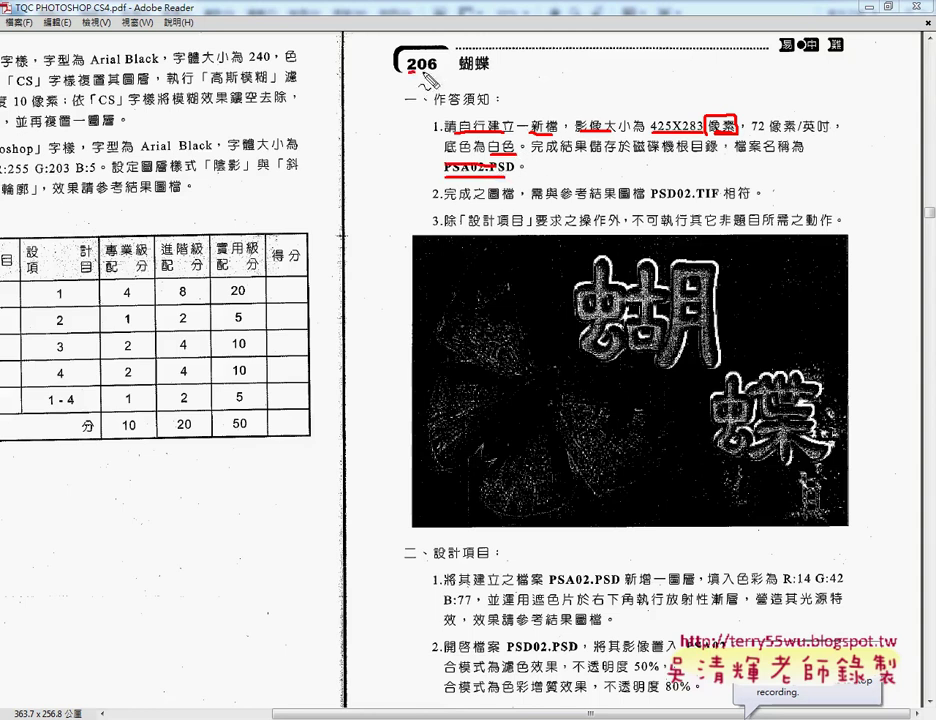
mouse_move(437, 72)
mouse_down()
mouse_move(421, 168)
mouse_move(445, 167)
mouse_up()
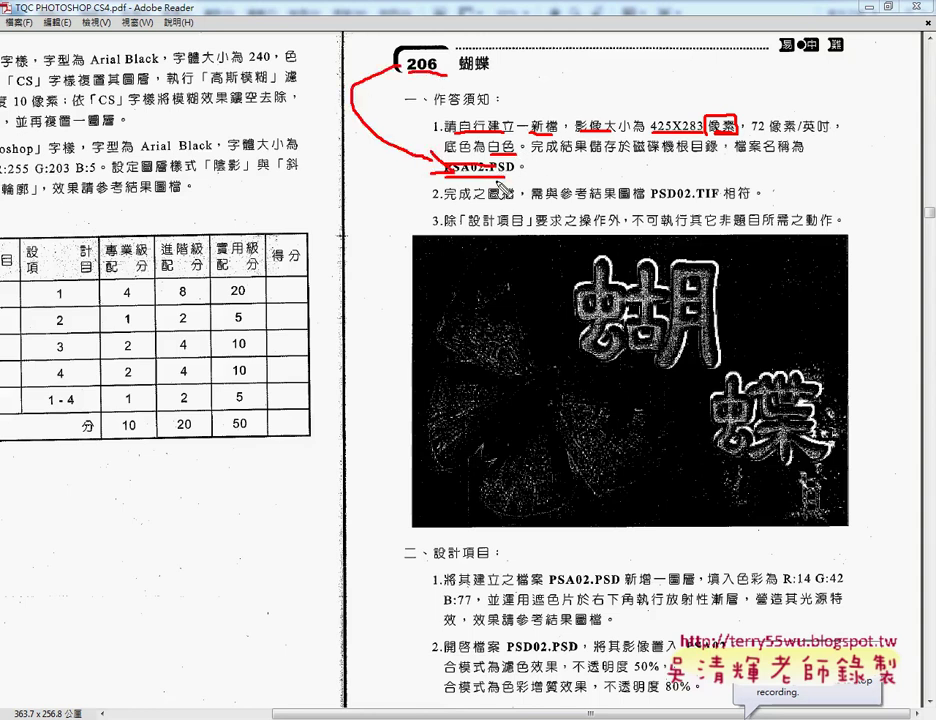
key(Escape)
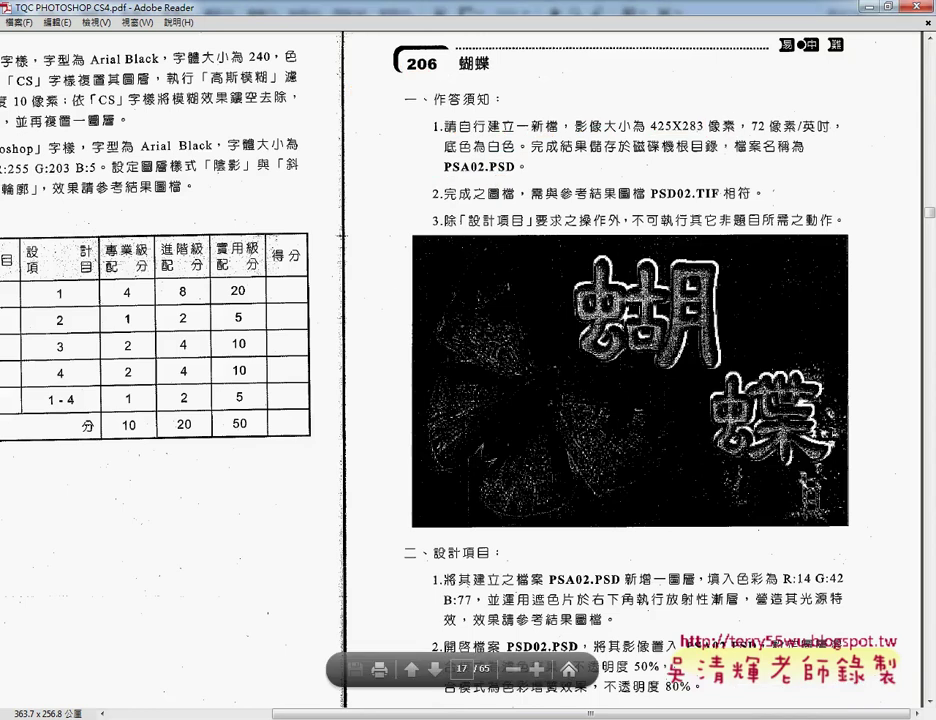
key(alt+Tab)
- Create a new document named 206, 425×283 pixels at 72 ppi, white background
click(50, 13)
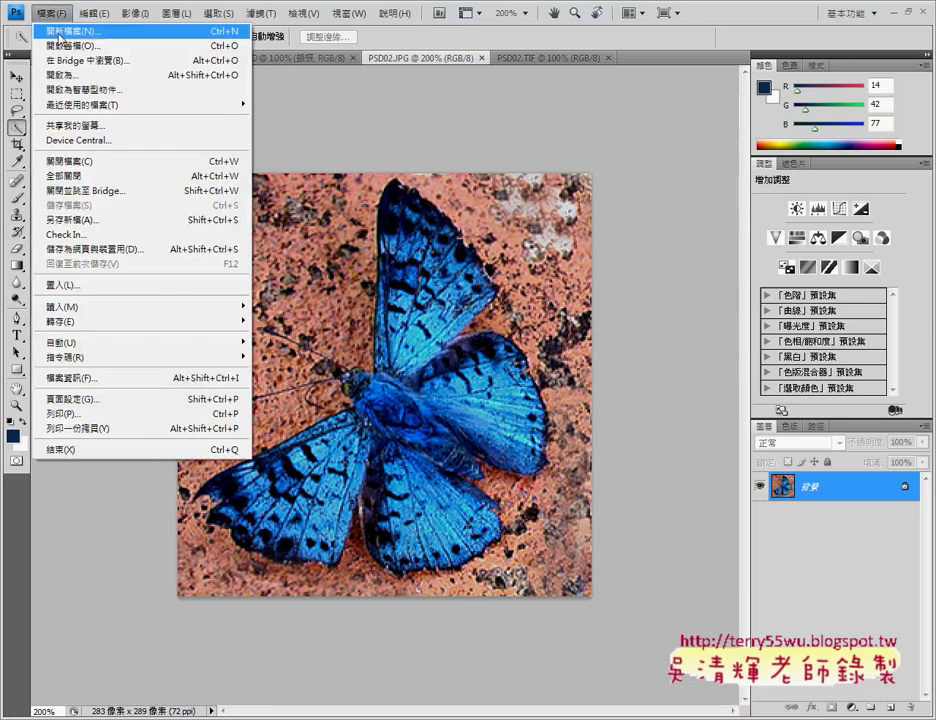
click(58, 37)
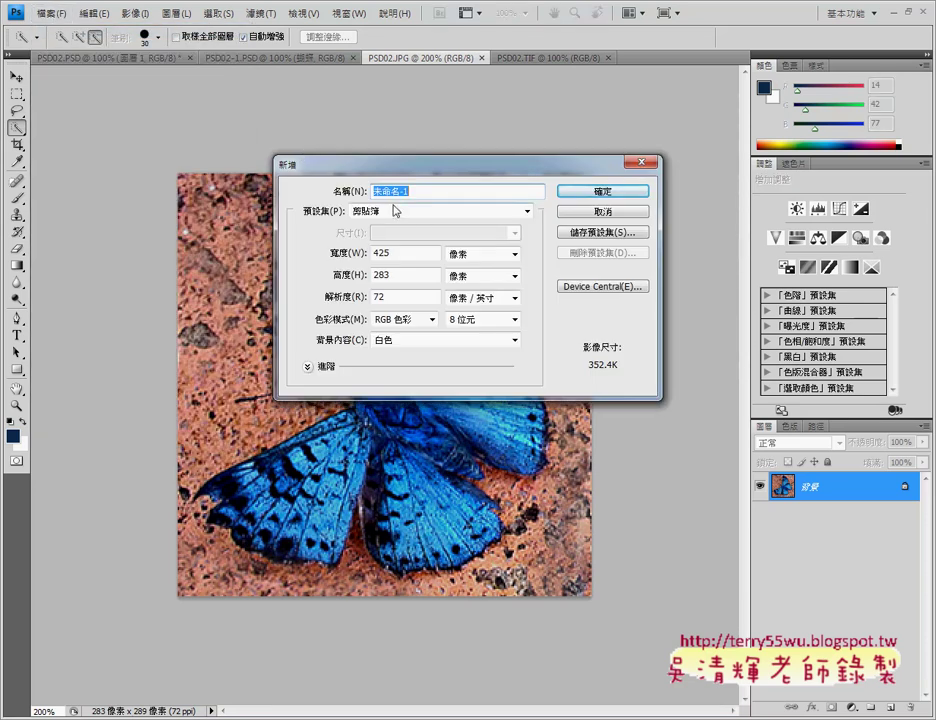
text(206)
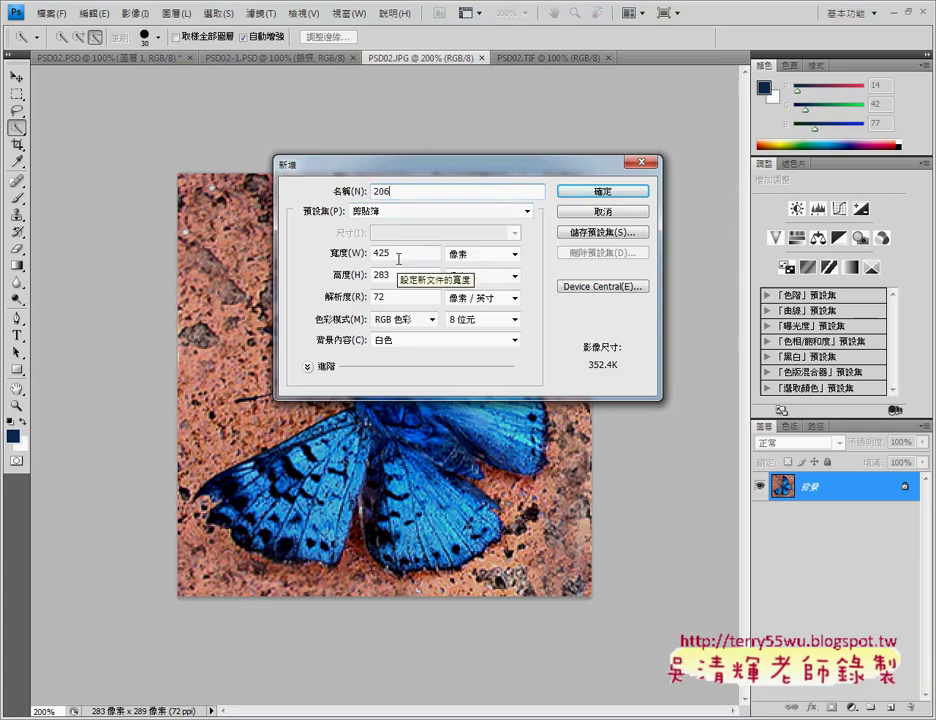
double_click(398, 255)
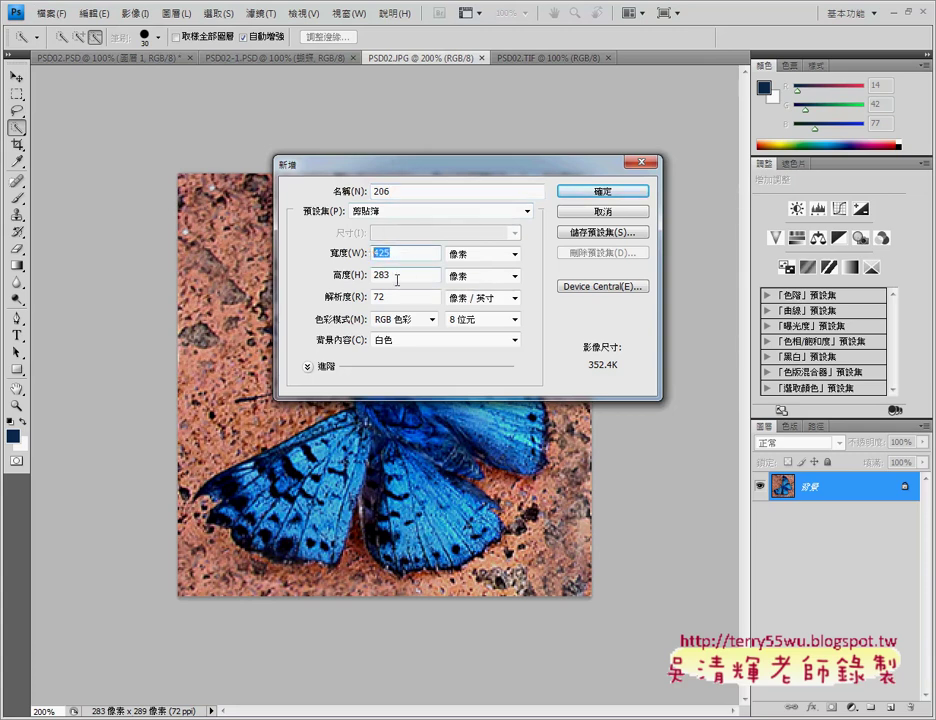
double_click(397, 277)
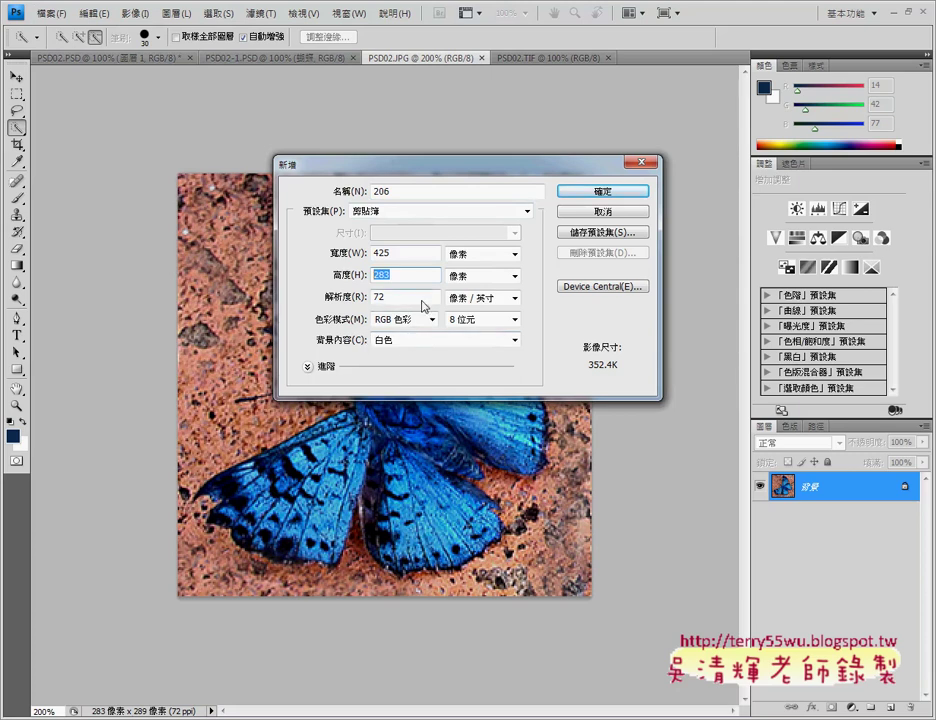
click(630, 191)
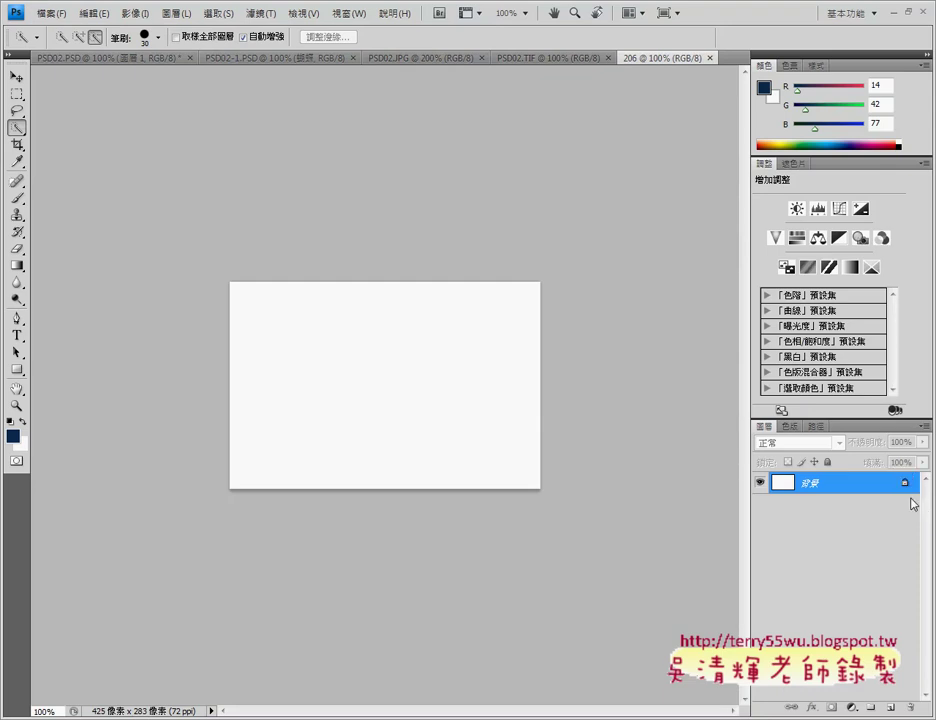
- Start duplicating the Background layer, with the dialog proposing the name 背景 拷貝
right_click(793, 481)
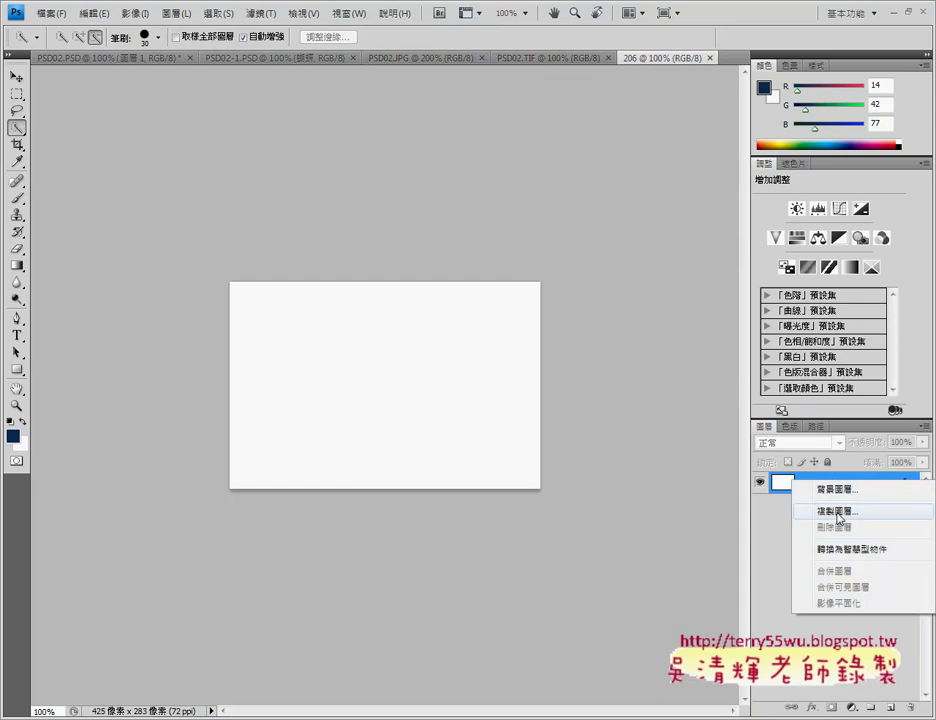
click(840, 512)
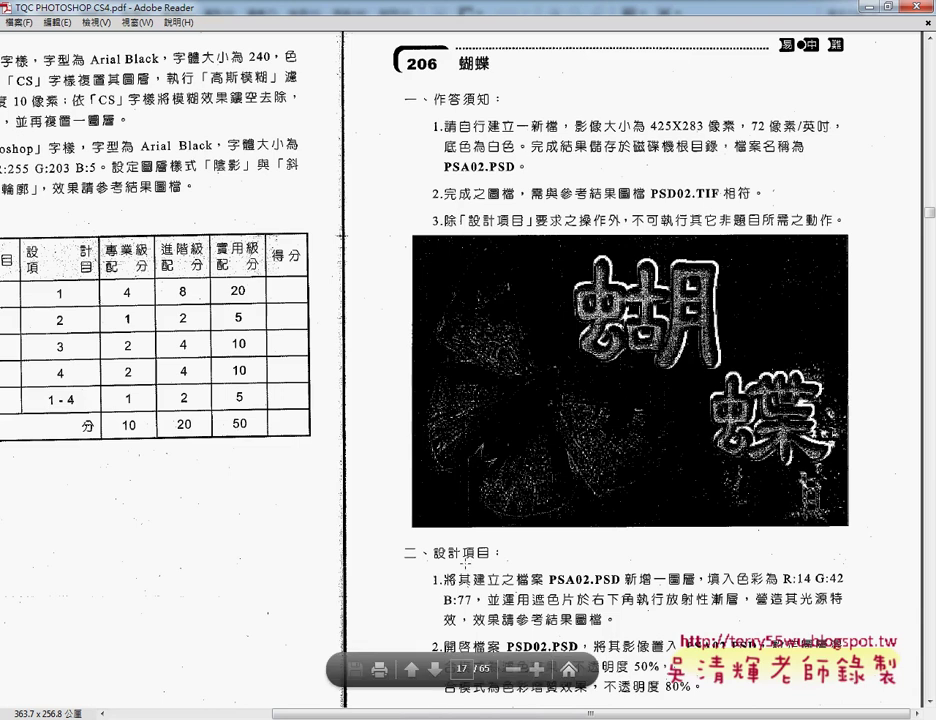
scroll(464, 562, down, 2)
scroll(464, 562, down, 1)
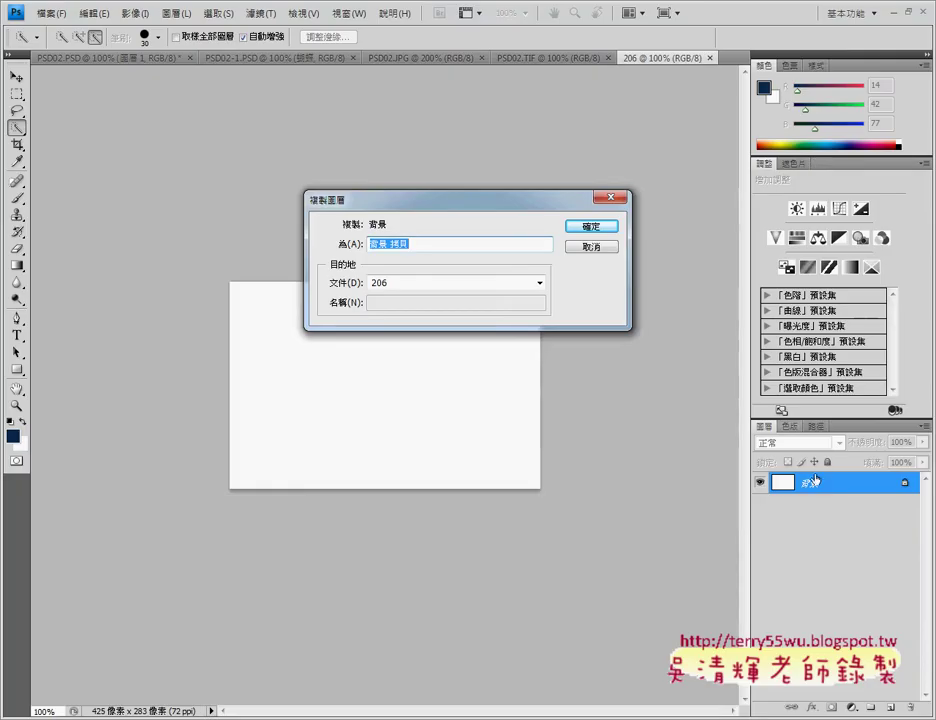
- Cancel the duplicate, add 圖層 1, and drag it to the trash to delete it
click(594, 247)
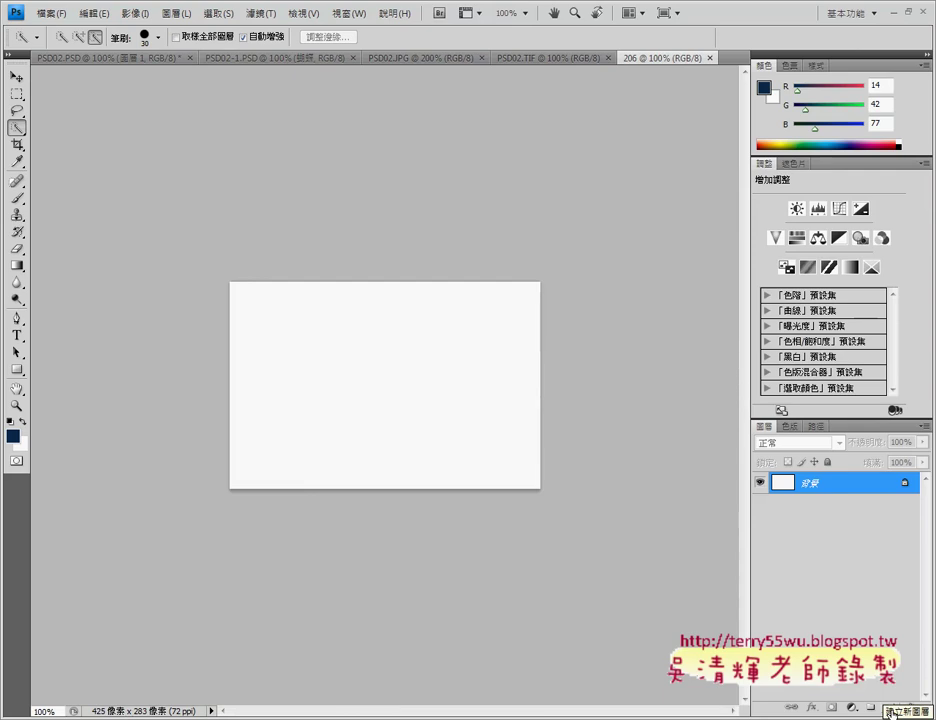
click(891, 707)
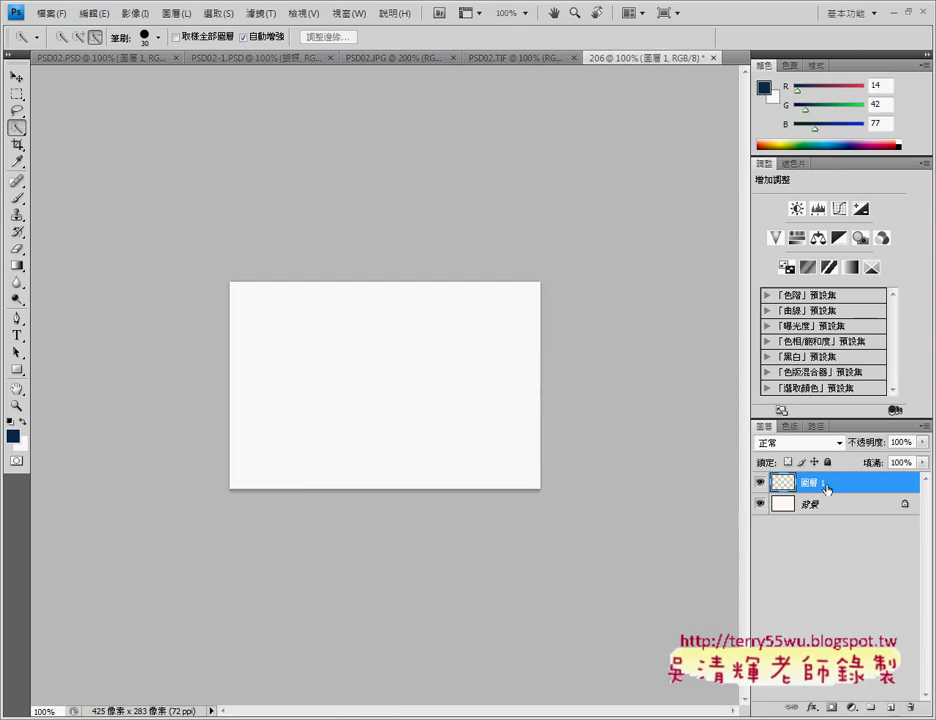
mouse_move(827, 490)
mouse_down()
mouse_move(913, 708)
mouse_move(828, 505)
mouse_move(903, 665)
mouse_up()
mouse_move(903, 665)
mouse_down()
mouse_move(852, 484)
mouse_move(914, 707)
mouse_up()
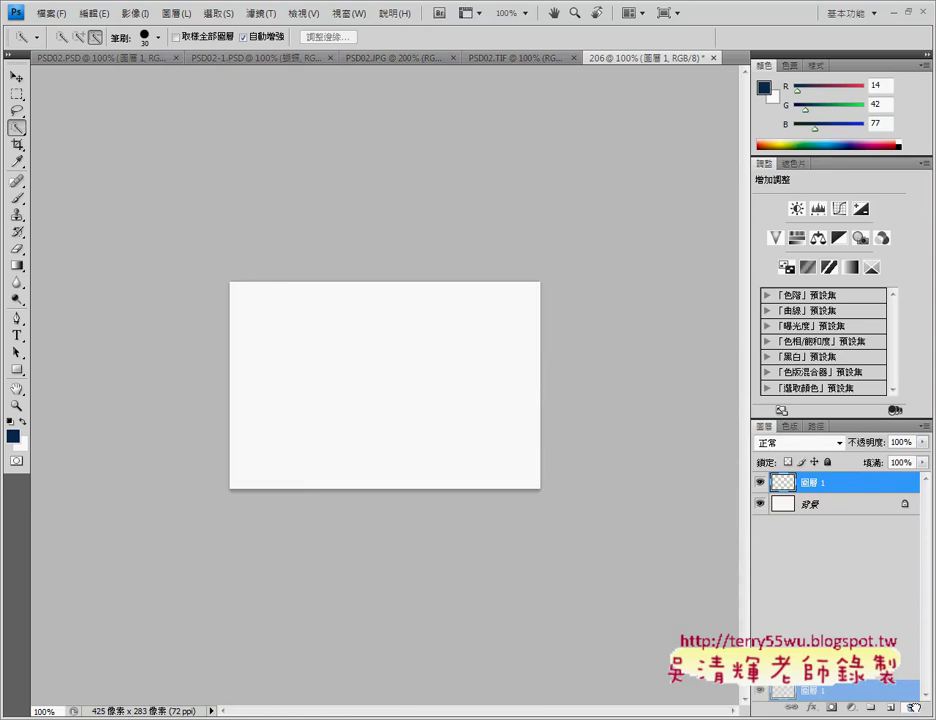
drag(914, 707, 914, 707)
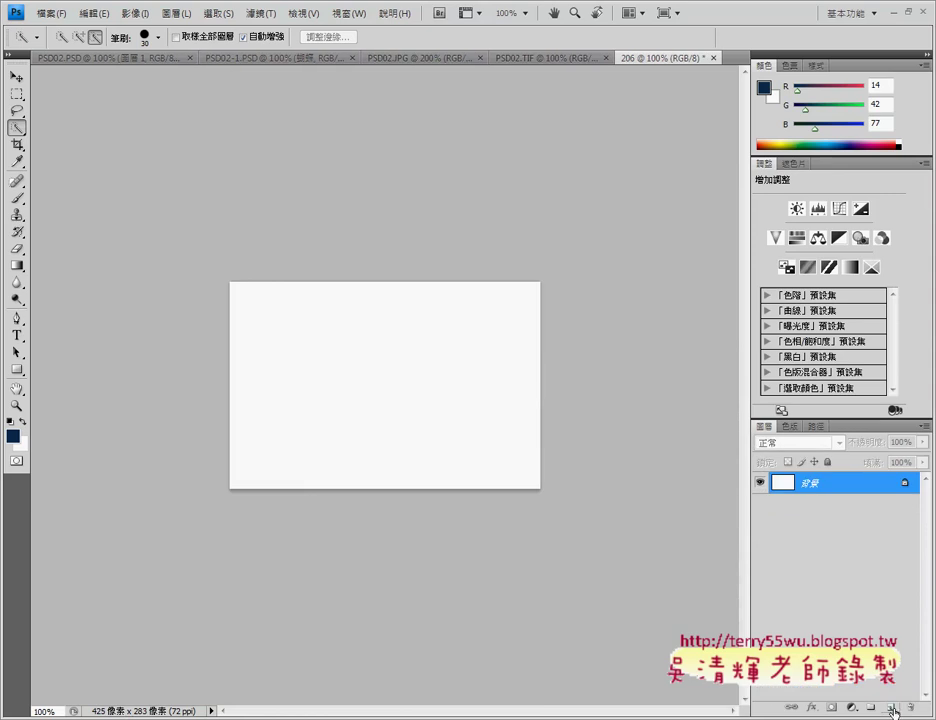
- Recreate and delete 圖層 1, then leave a single new 圖層 1 above Background
click(889, 709)
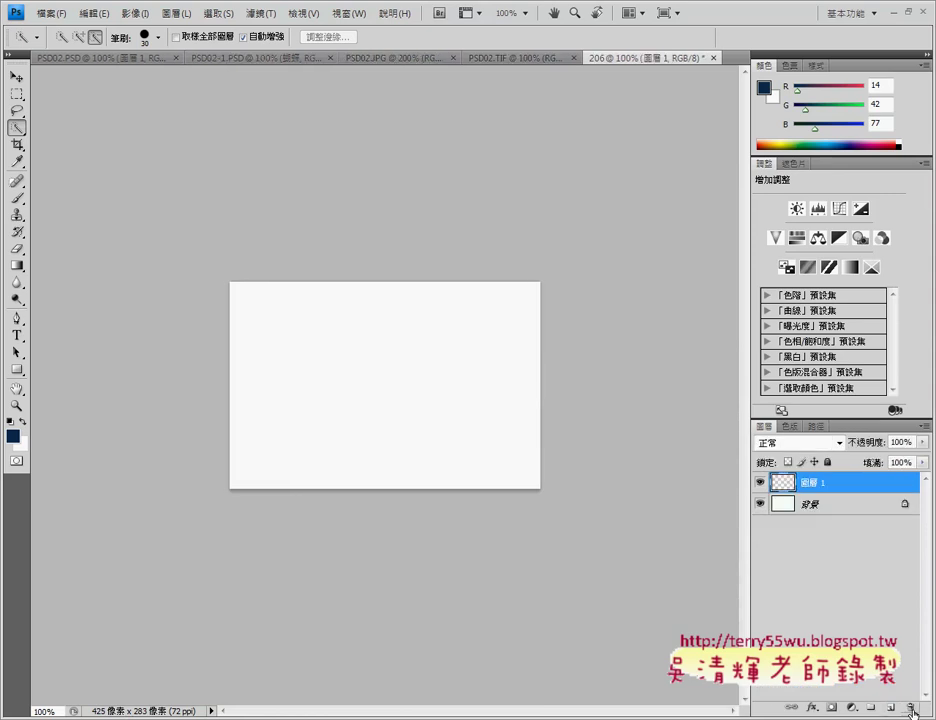
click(912, 709)
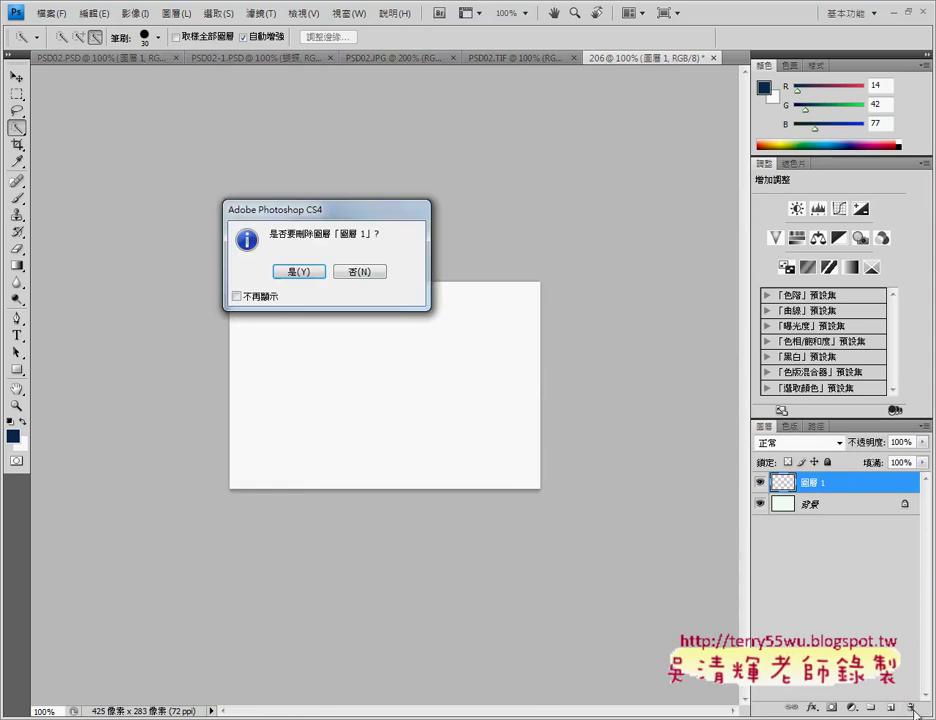
click(303, 273)
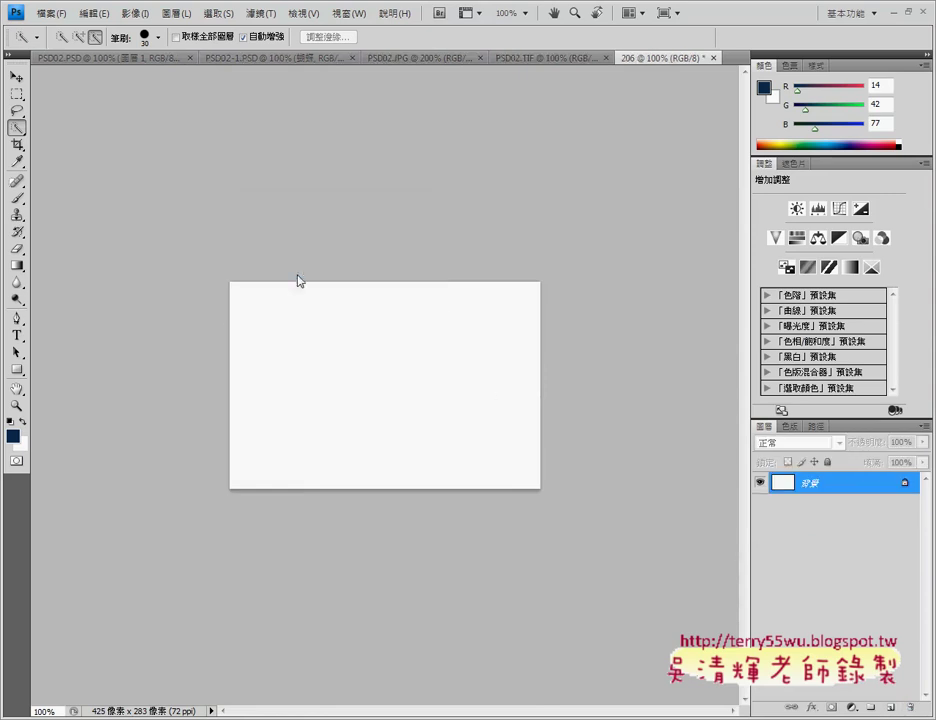
click(887, 709)
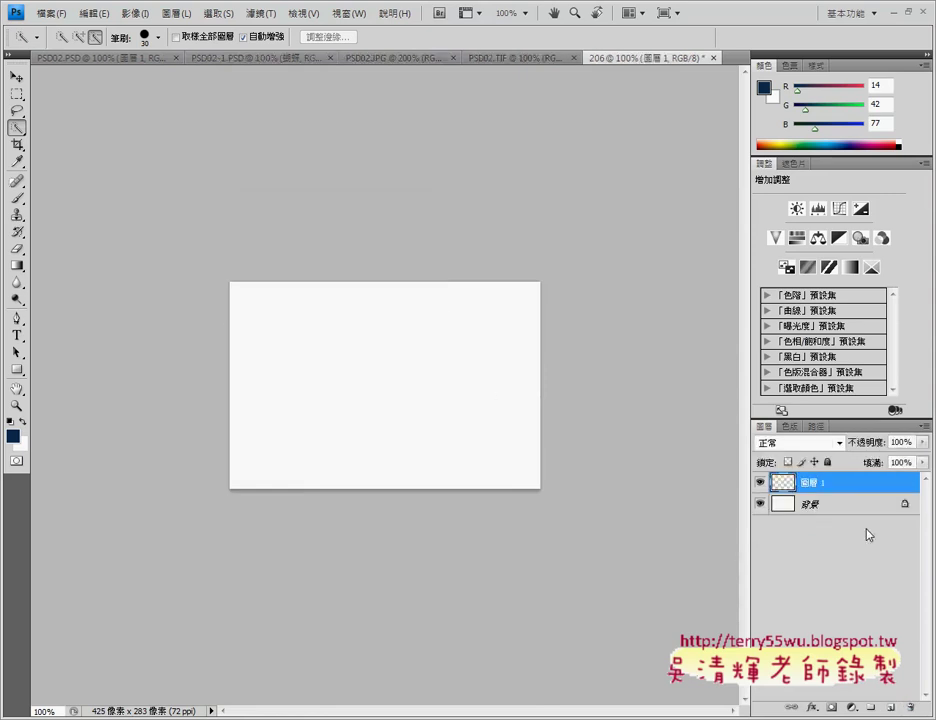
click(805, 504)
click(815, 483)
- Switch to Adobe Reader to view the 206 exercise instructions
key(alt+Tab)
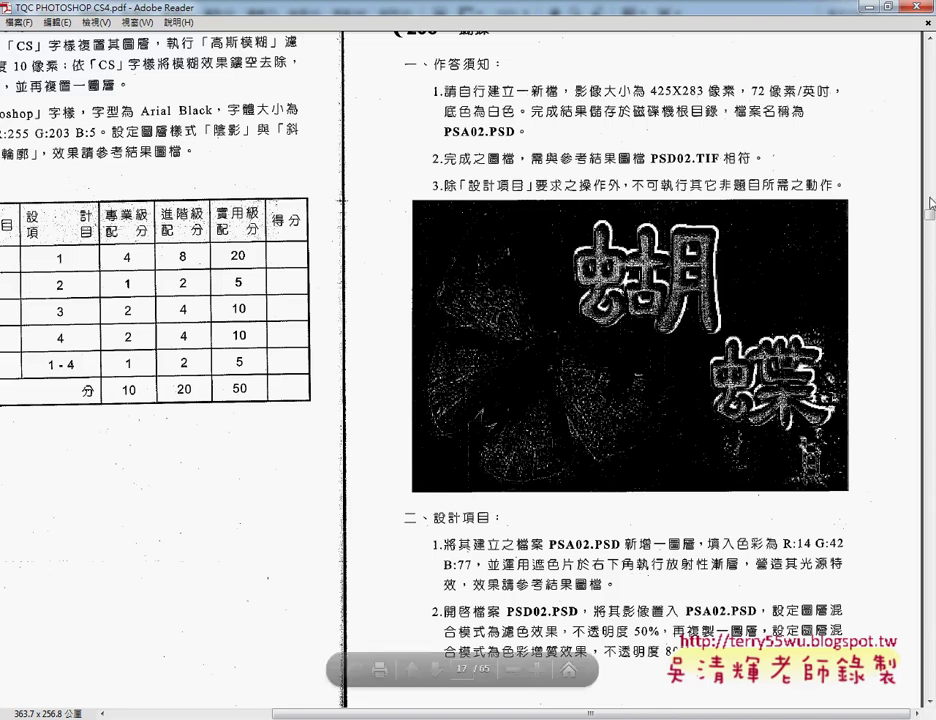
- Minimize Adobe Reader to return to the 206 canvas in Photoshop
click(866, 6)
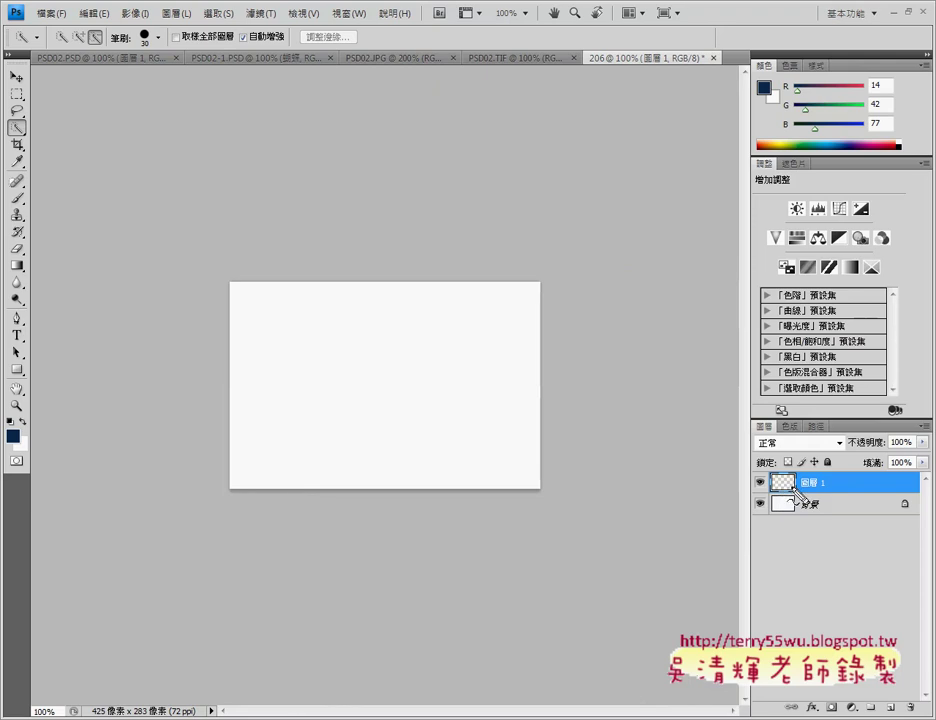
drag(786, 487, 828, 500)
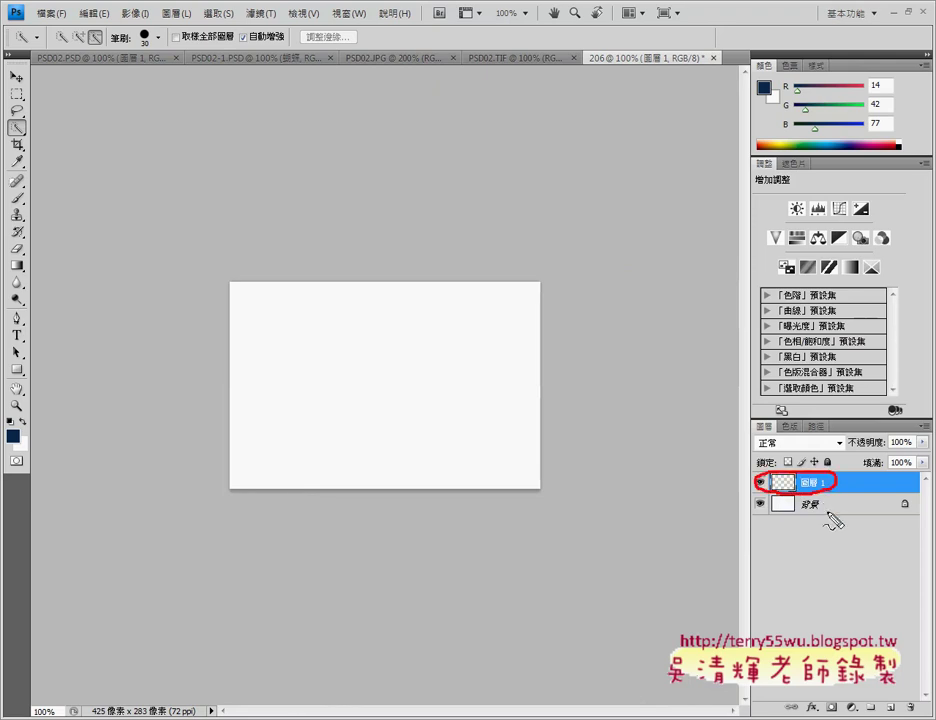
drag(895, 715, 914, 715)
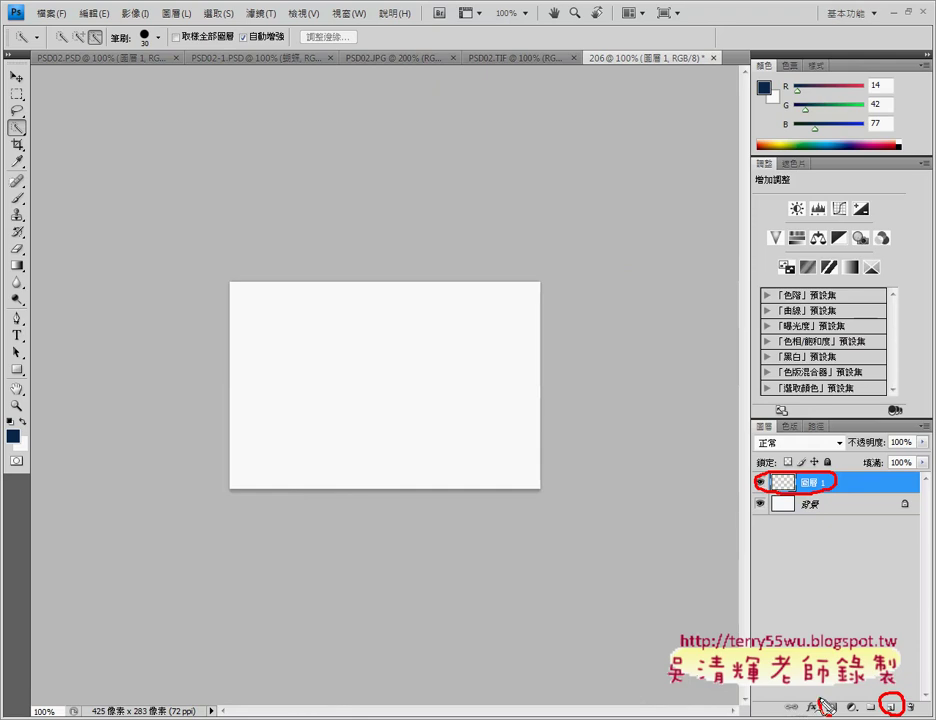
drag(830, 690, 824, 692)
key(Escape)
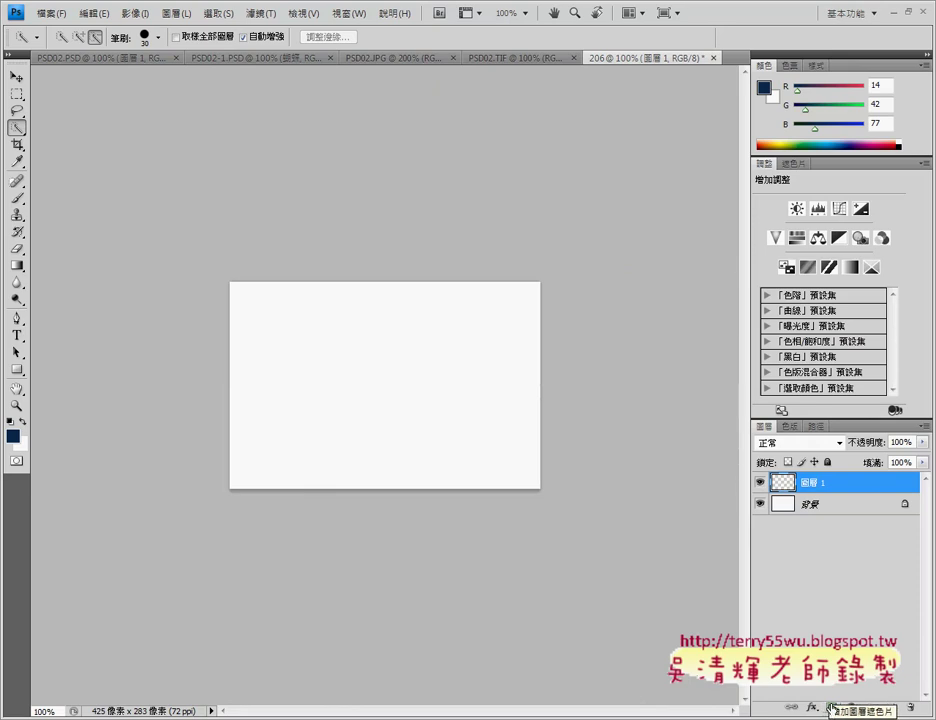
- Attach a white layer mask to 圖層 1 and underline it for emphasis
click(831, 708)
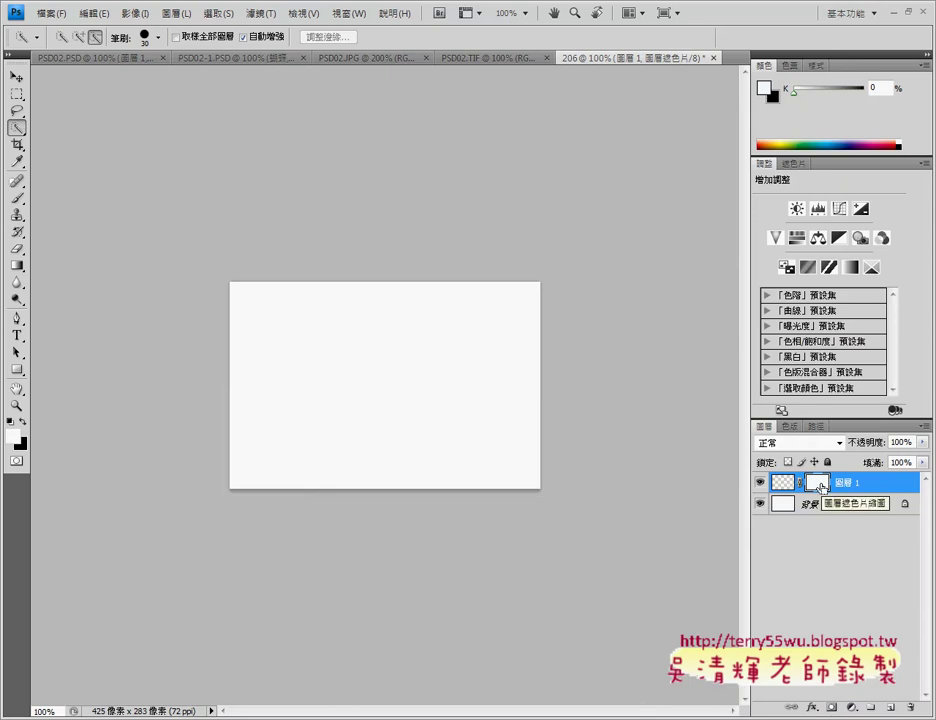
drag(856, 494, 766, 495)
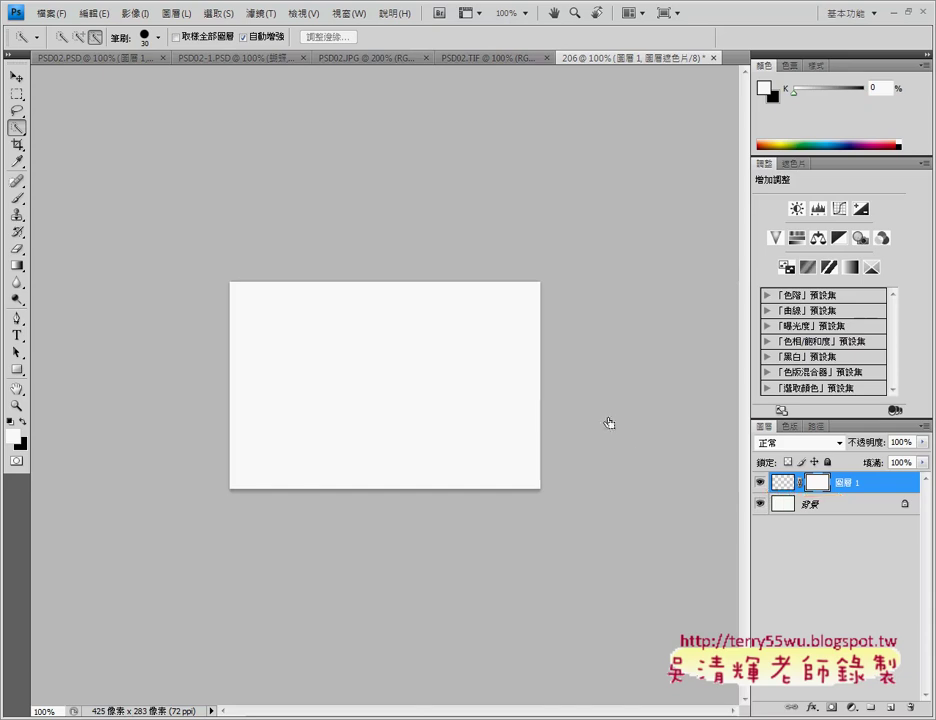
click(488, 58)
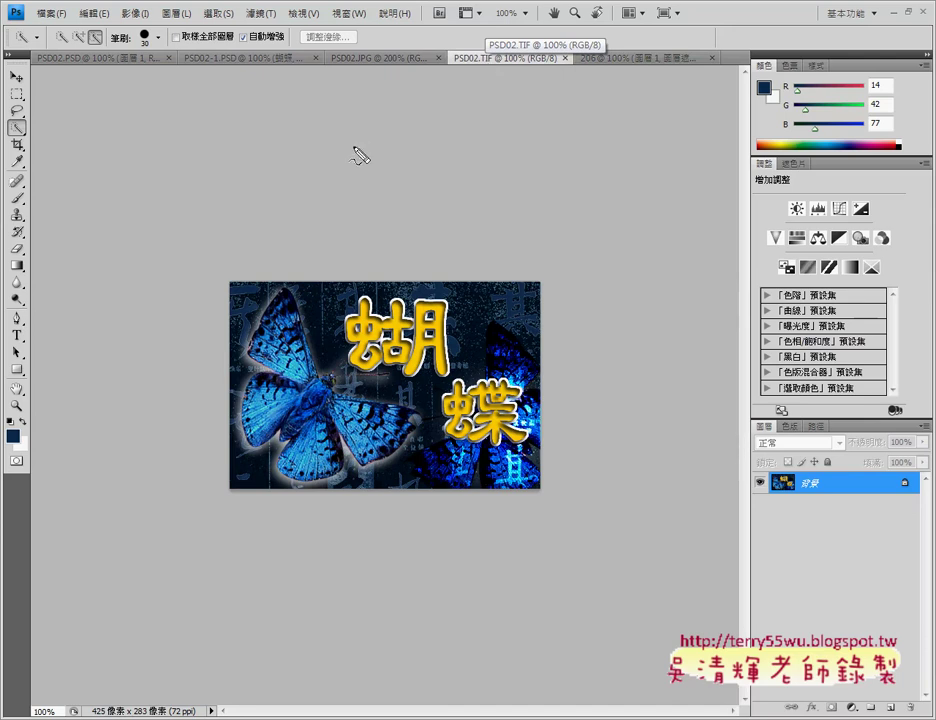
drag(539, 382, 438, 494)
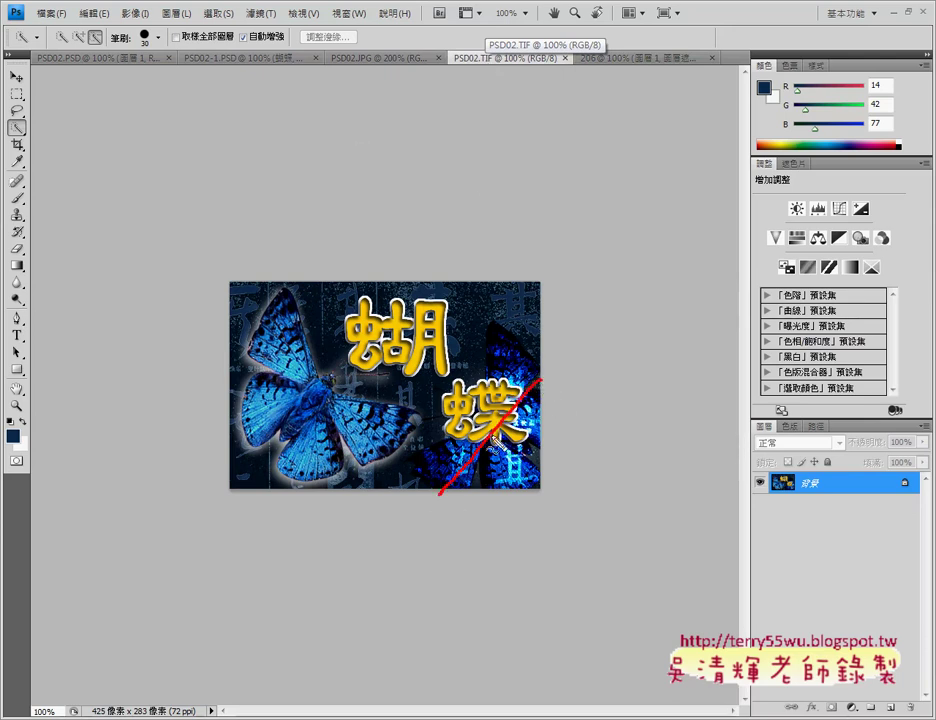
mouse_move(495, 440)
mouse_down()
mouse_move(310, 333)
mouse_move(325, 356)
mouse_move(540, 486)
mouse_move(527, 509)
mouse_up()
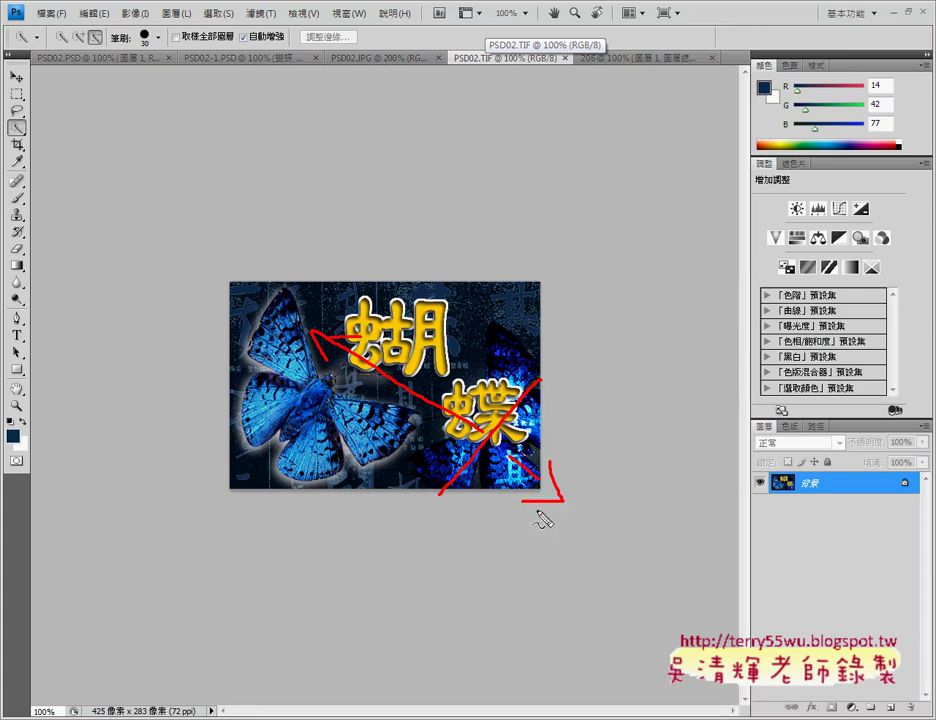
mouse_move(566, 443)
mouse_down()
mouse_move(485, 501)
mouse_move(570, 515)
mouse_up()
mouse_move(773, 525)
mouse_down()
mouse_move(606, 501)
mouse_move(640, 525)
mouse_up()
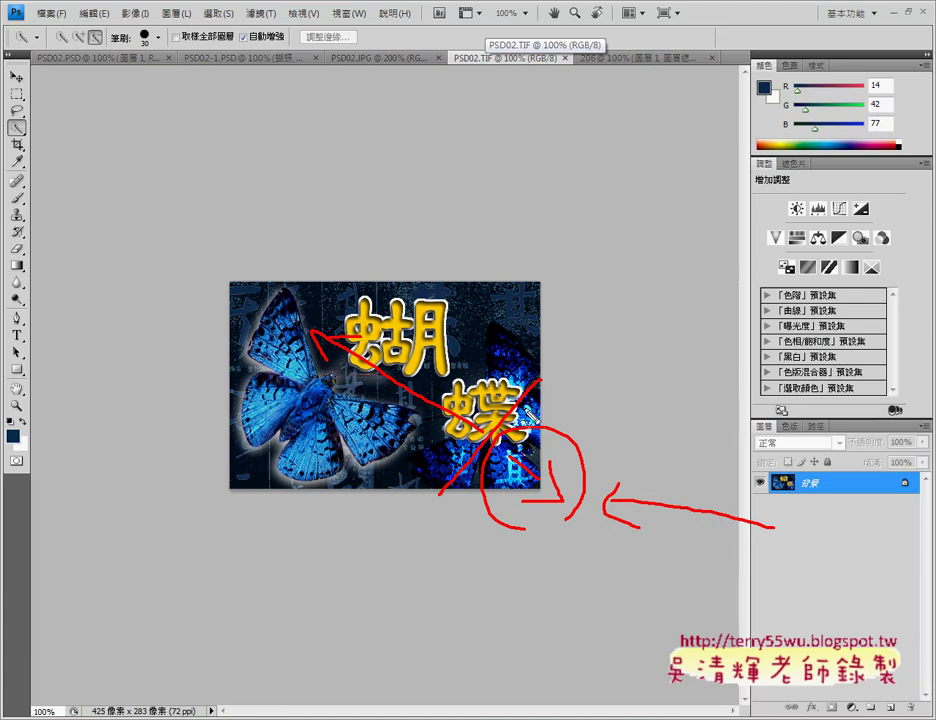
mouse_move(273, 291)
mouse_down()
mouse_move(461, 408)
mouse_move(288, 316)
mouse_up()
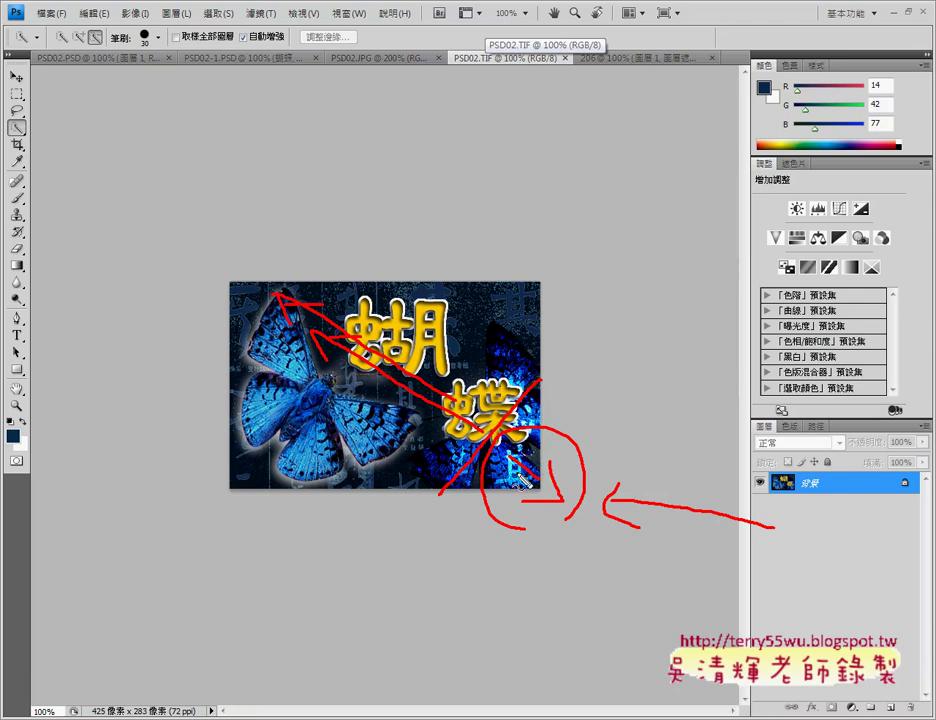
key(Escape)
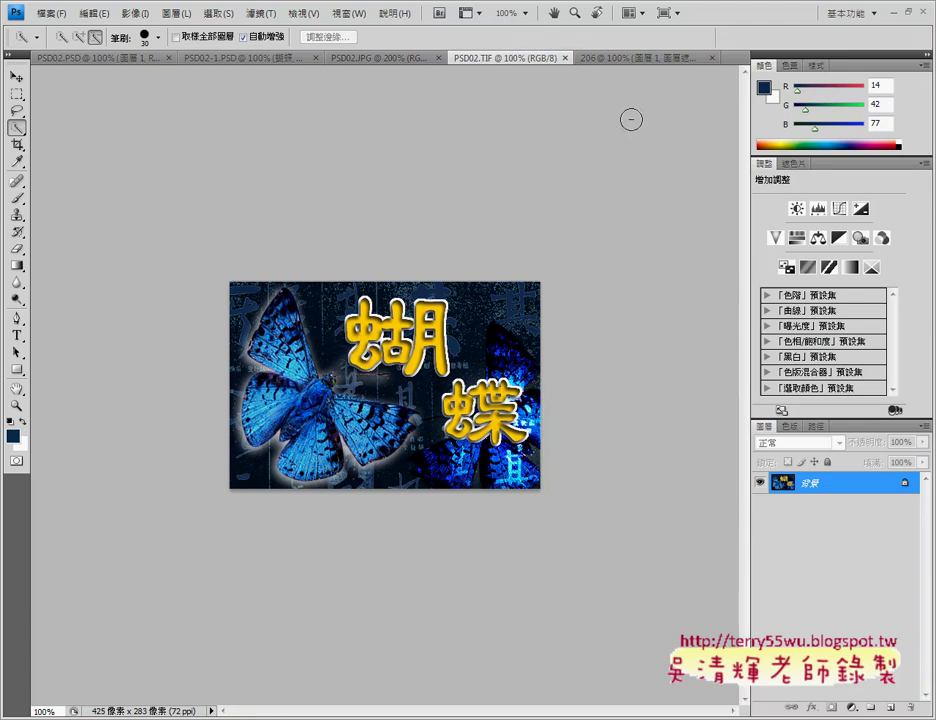
- In document 206, target 圖層 1's pixels and choose the Gradient tool
click(630, 58)
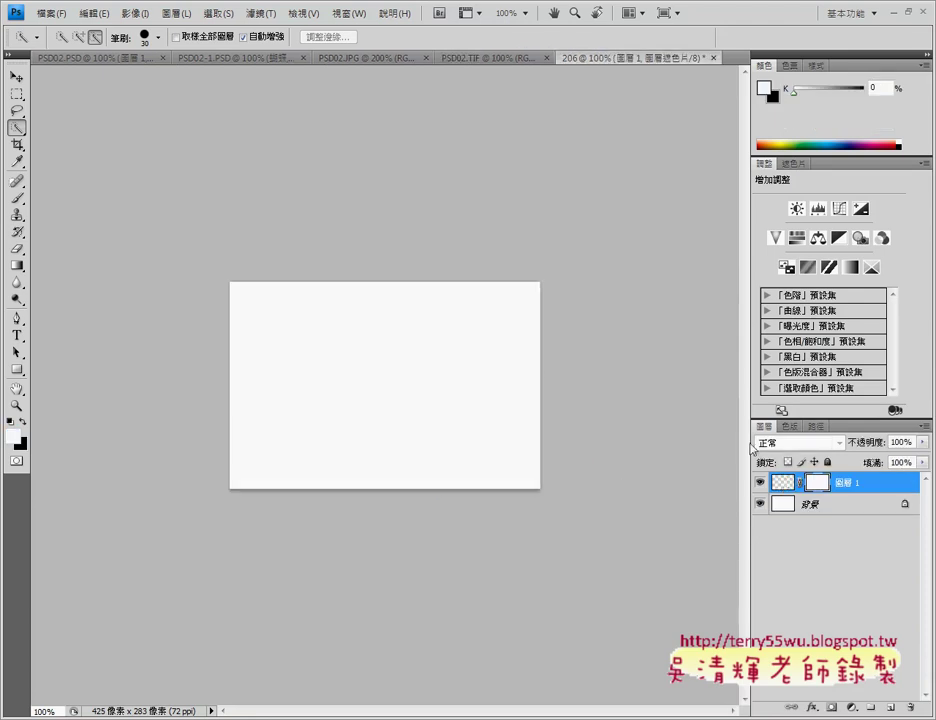
click(783, 484)
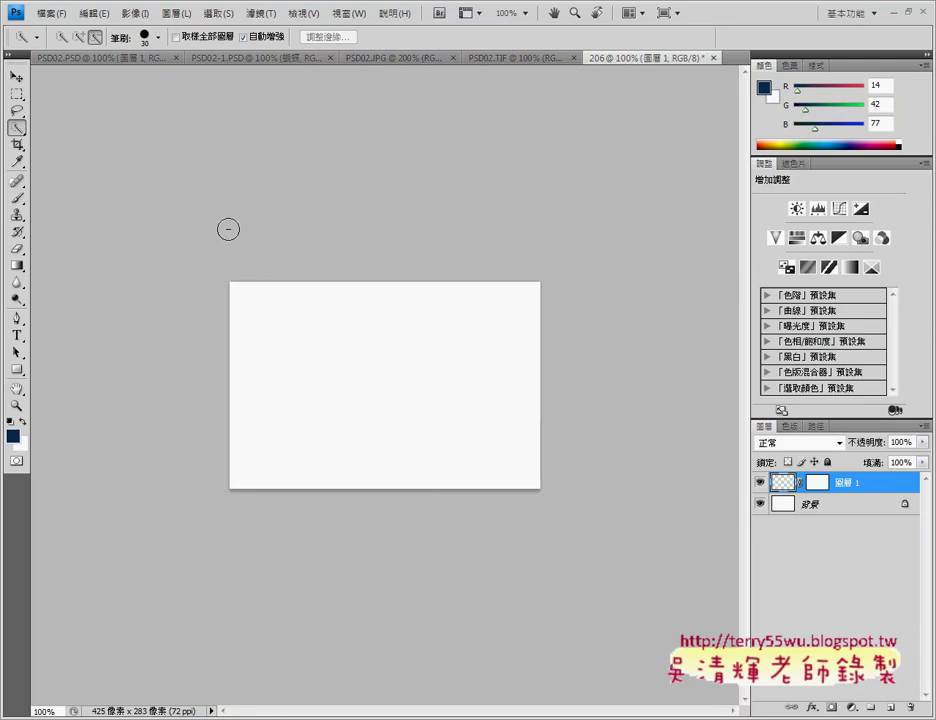
click(17, 266)
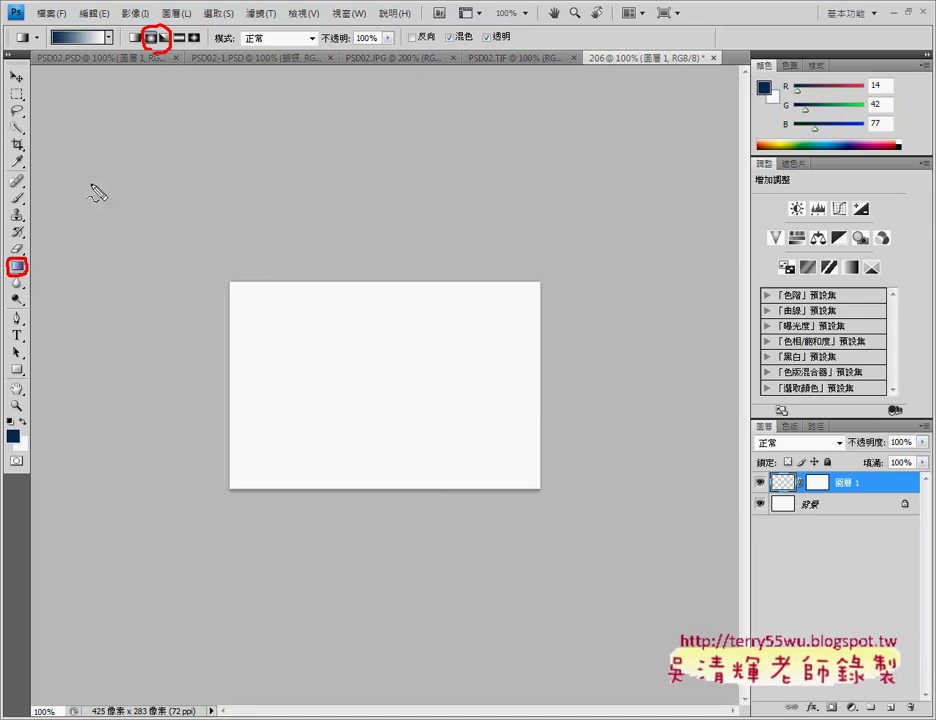
- Set the gradient type to Radial, then bring up the exam instructions PDF
drag(37, 248, 140, 52)
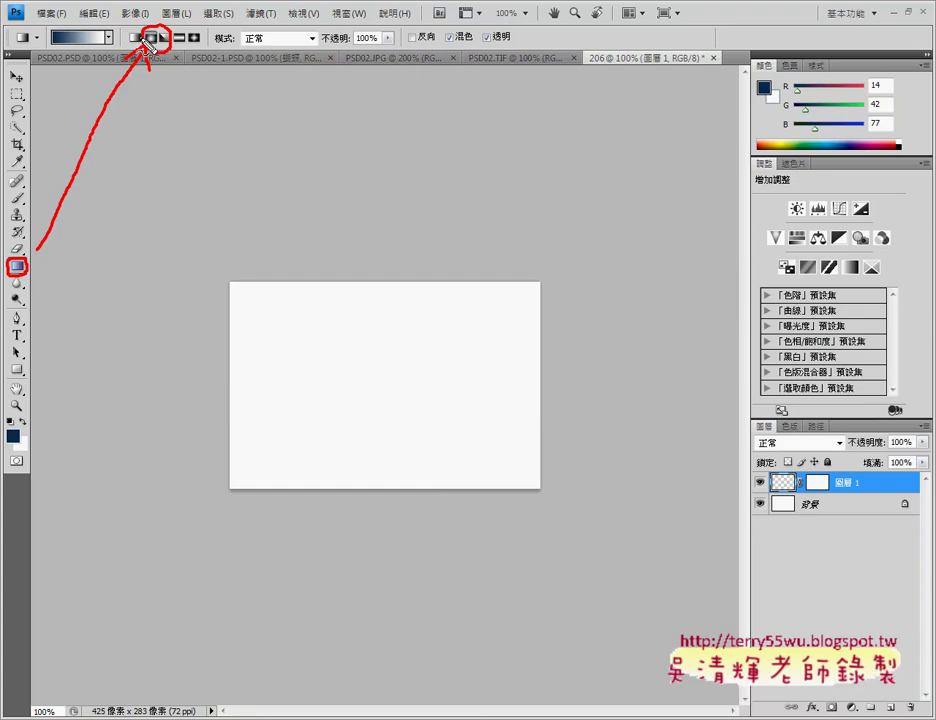
click(134, 38)
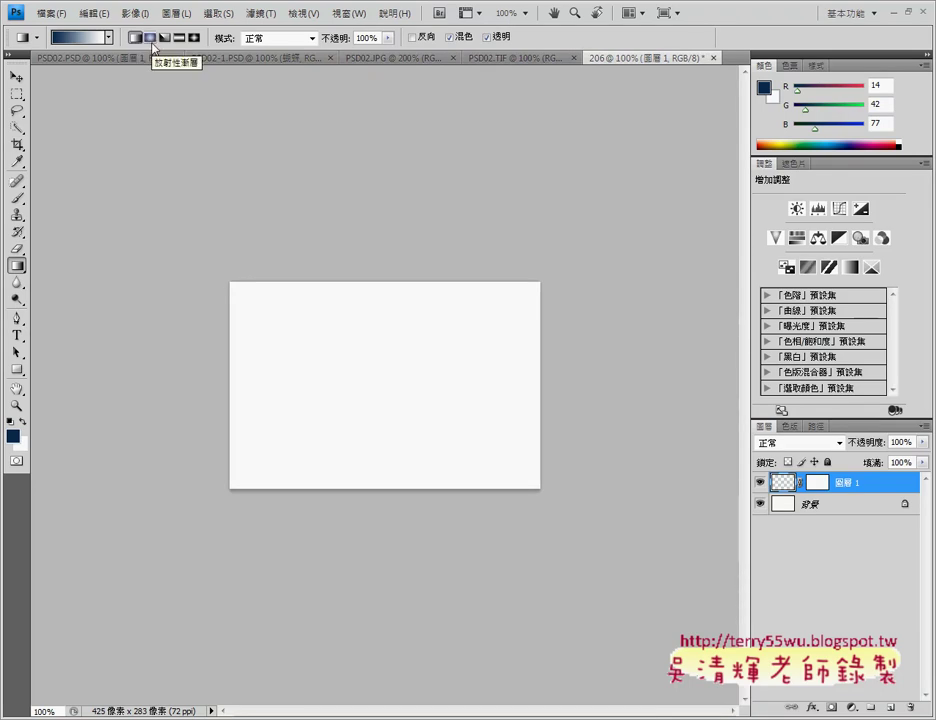
click(151, 38)
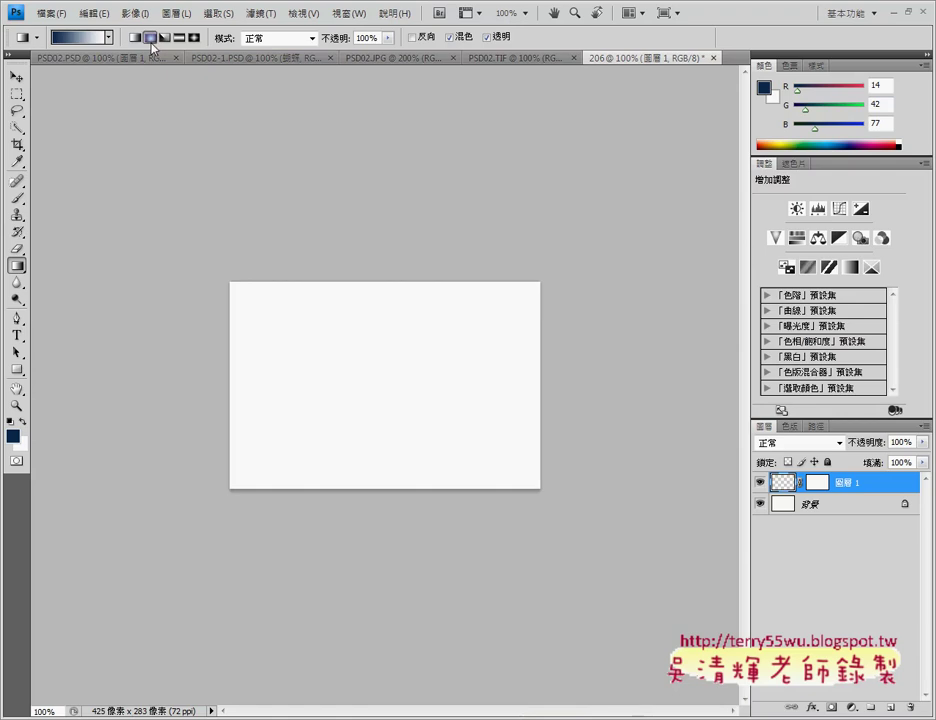
click(295, 712)
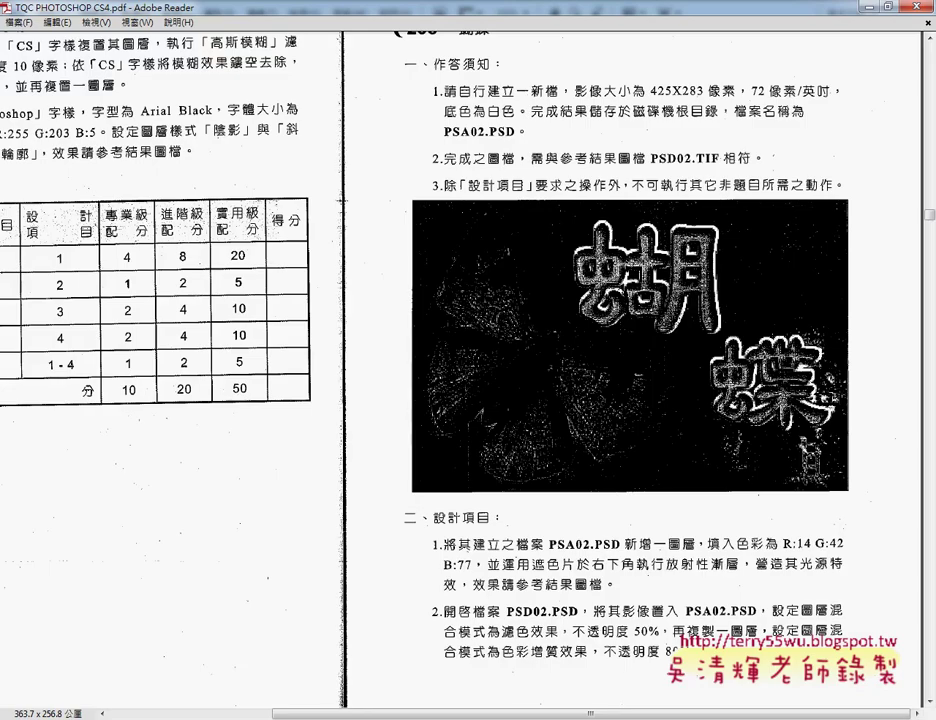
- Scroll the PDF to read the gradient requirement
scroll(733, 604, down, 1)
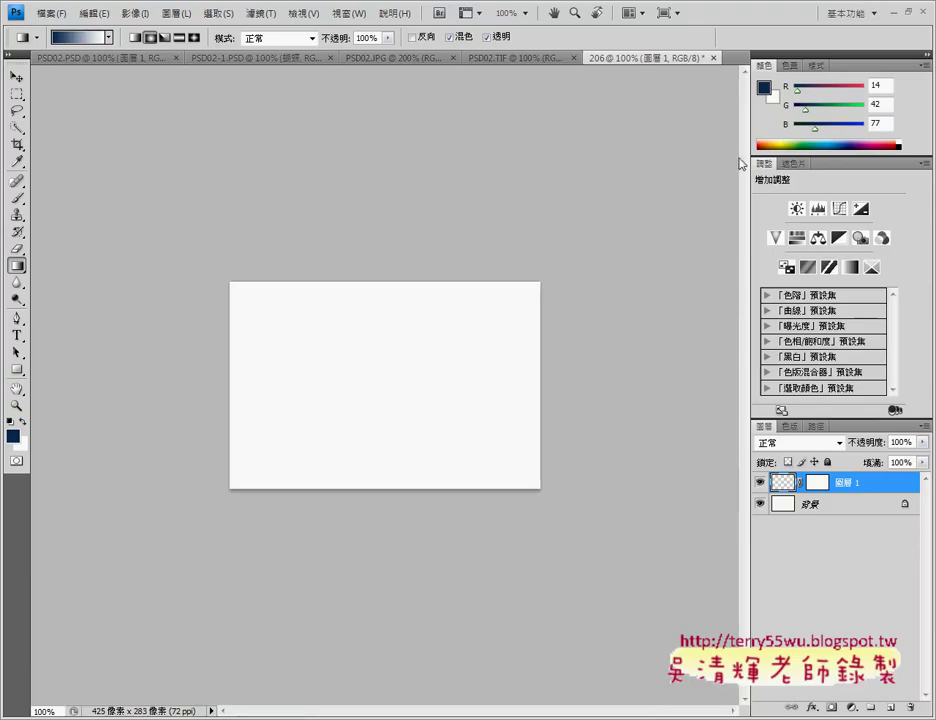
double_click(884, 87)
mouse_move(866, 111)
mouse_down()
mouse_move(881, 111)
mouse_move(889, 126)
mouse_up()
drag(17, 281, 12, 256)
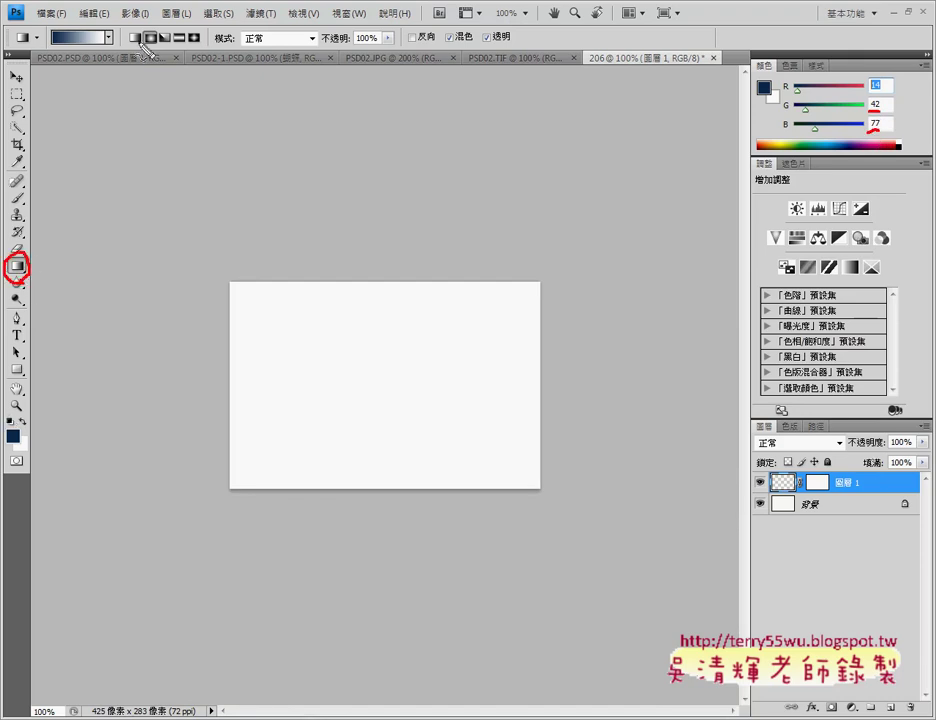
drag(142, 43, 140, 24)
mouse_move(34, 252)
mouse_down()
mouse_move(98, 77)
mouse_move(701, 73)
mouse_move(757, 88)
mouse_up()
drag(866, 62, 872, 130)
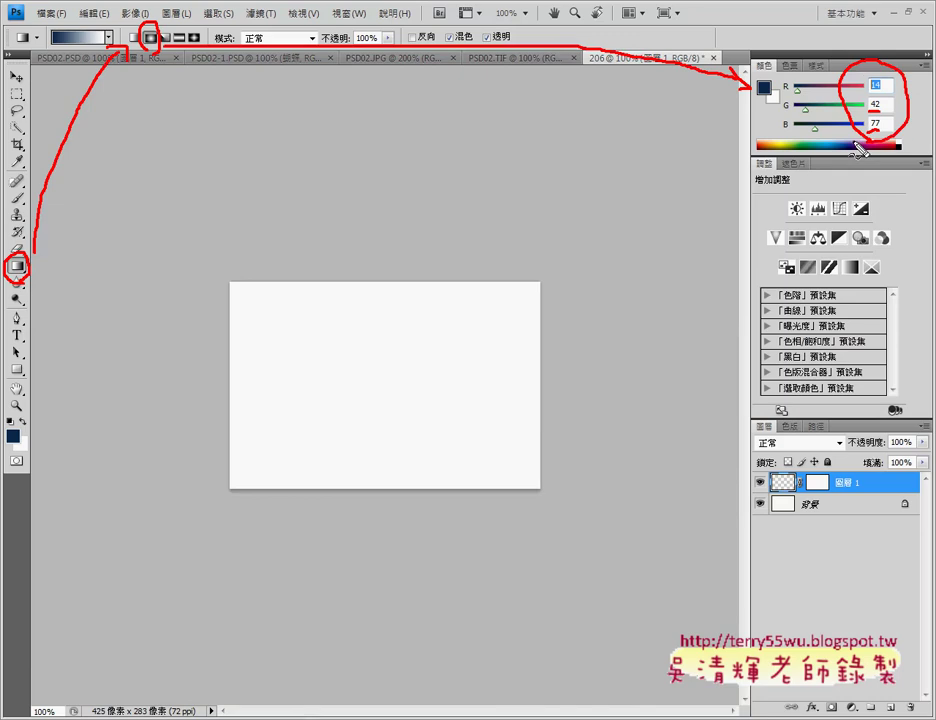
key(Escape)
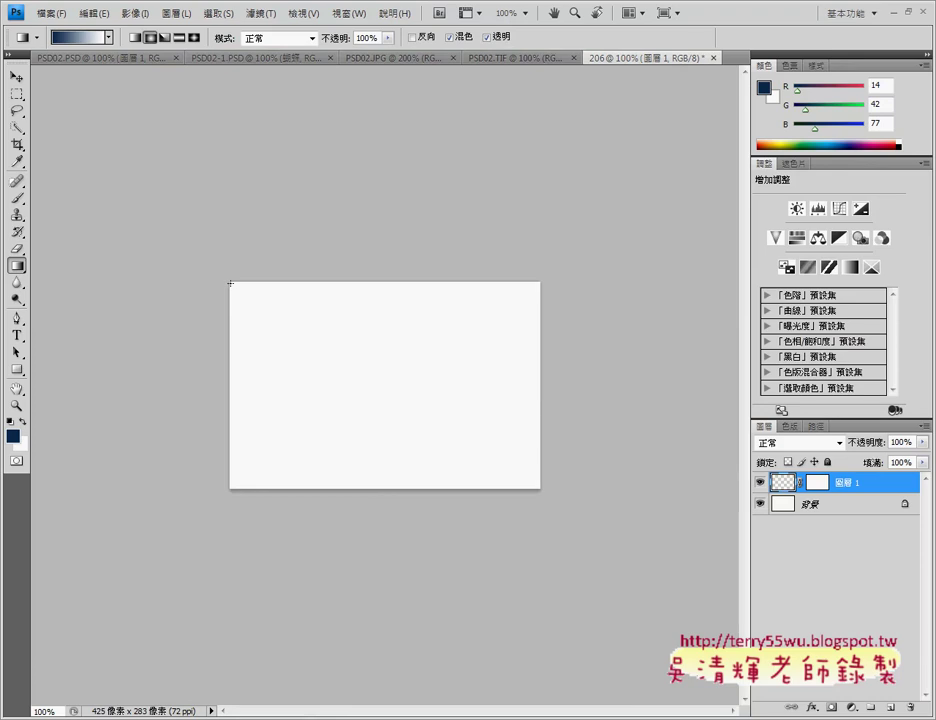
drag(230, 284, 588, 517)
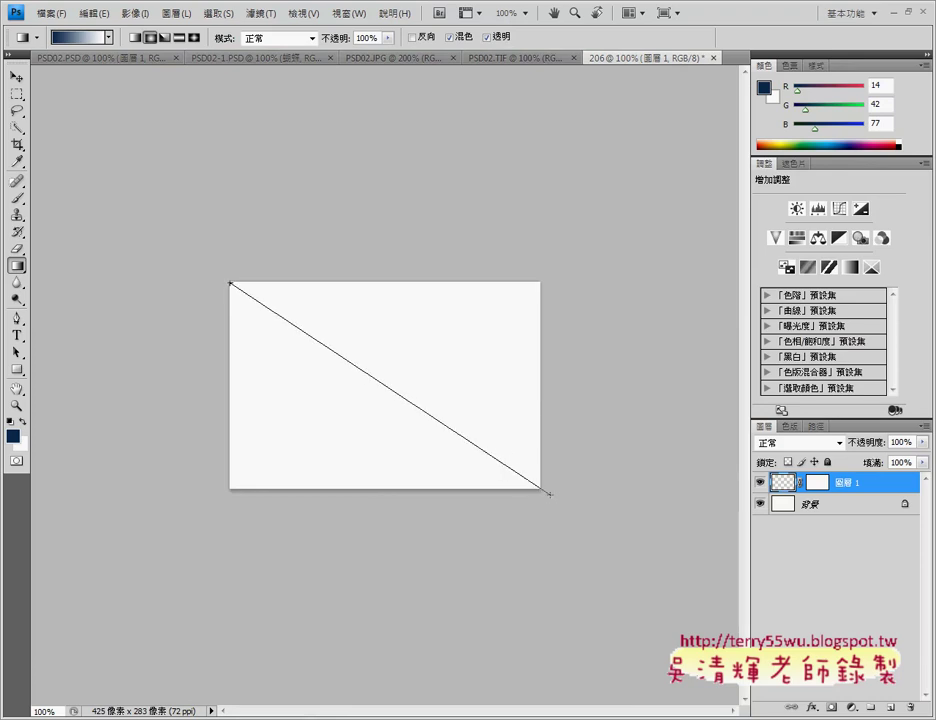
- Drag a radial navy-to-white gradient across 圖層 1, then switch to PSD02.PSD
drag(588, 517, 564, 518)
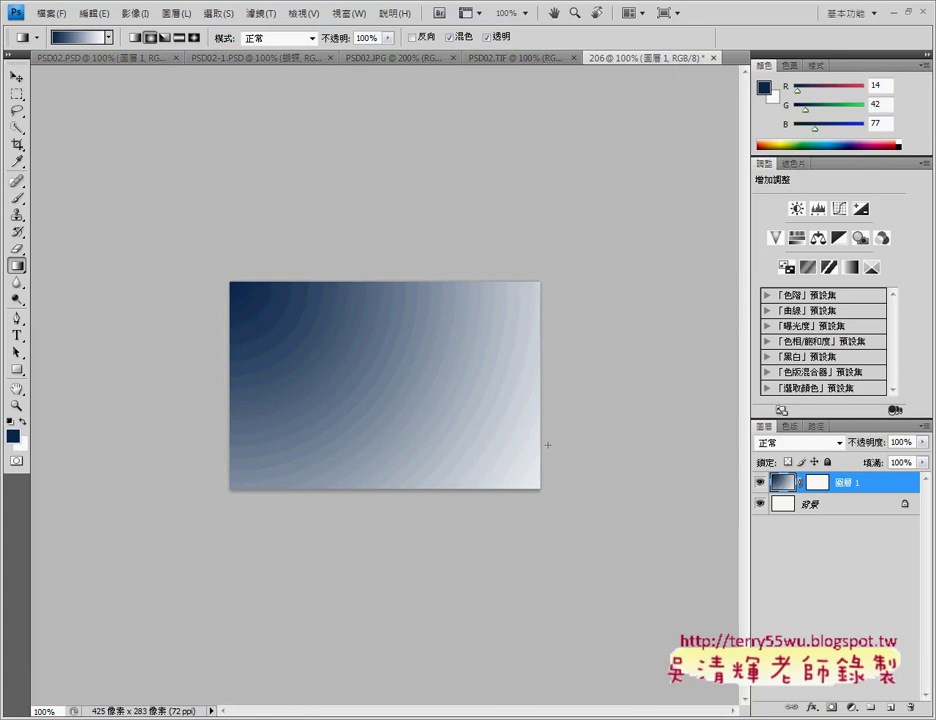
click(99, 60)
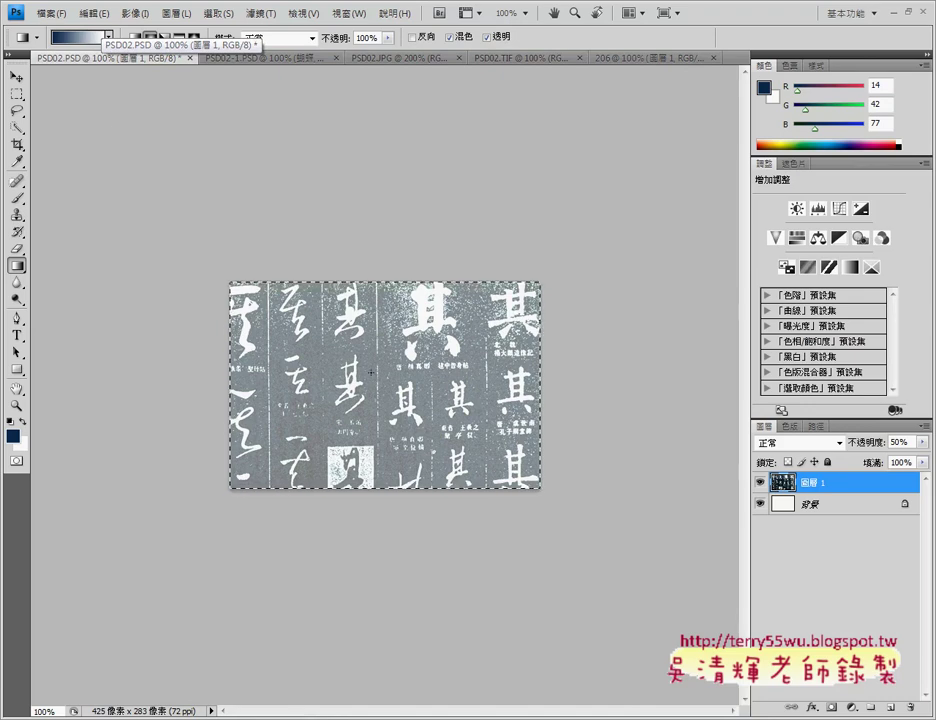
- Duplicate PSD02's calligraphy layer 圖層 1 into document 206 and view it there as 圖層 2
right_click(811, 488)
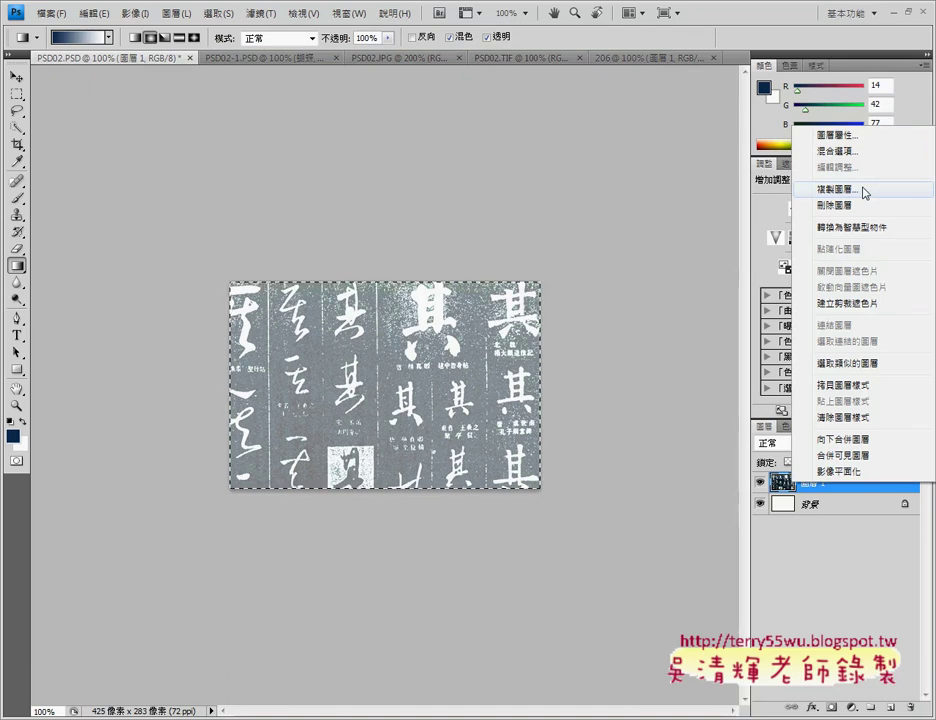
click(866, 191)
click(445, 284)
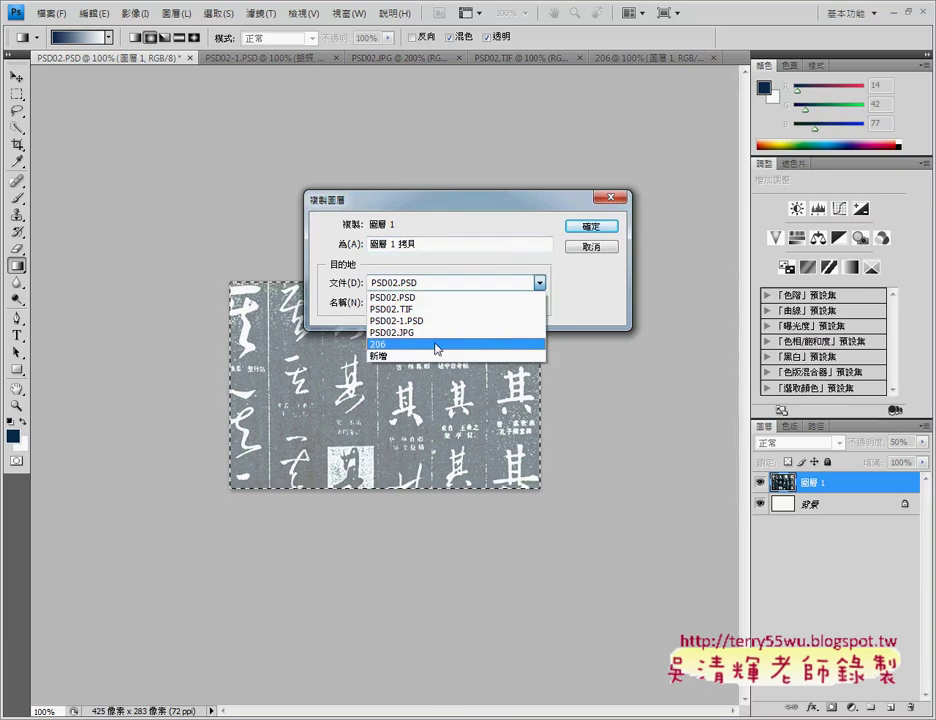
click(435, 345)
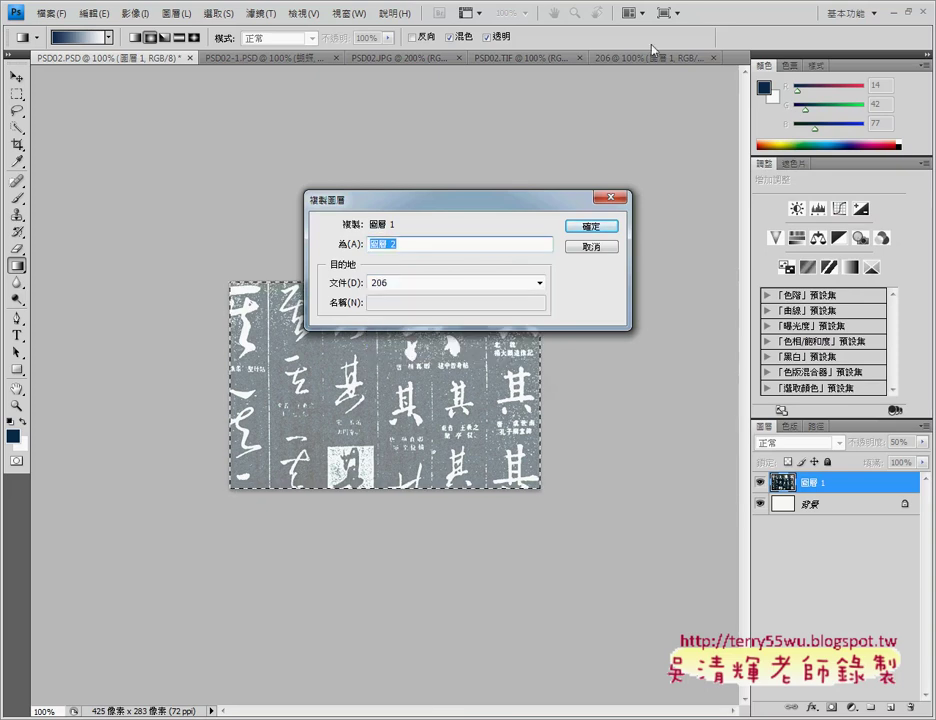
click(584, 228)
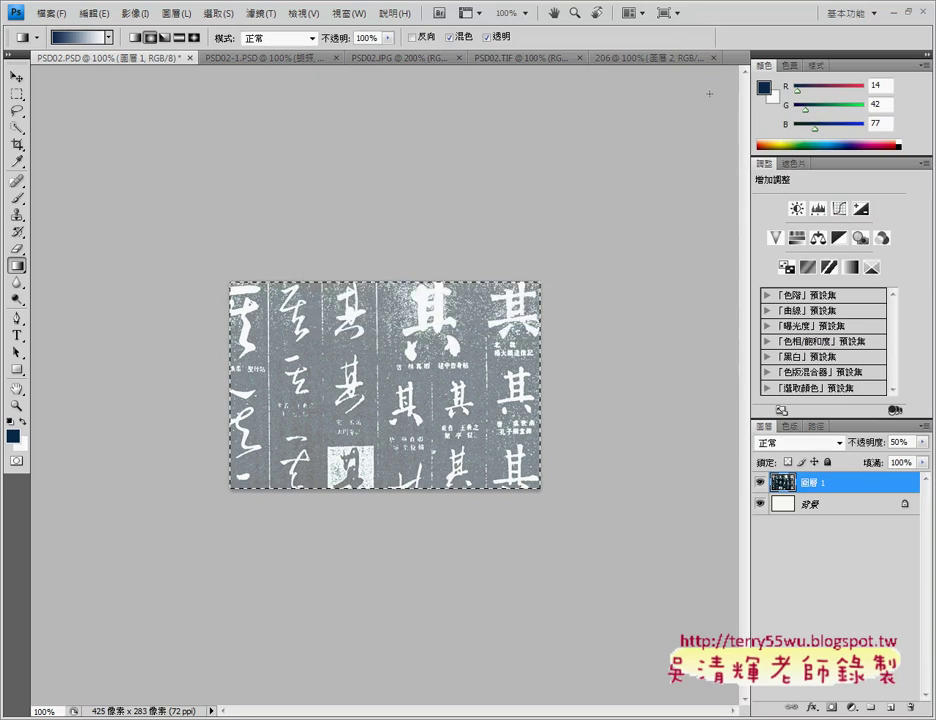
click(632, 60)
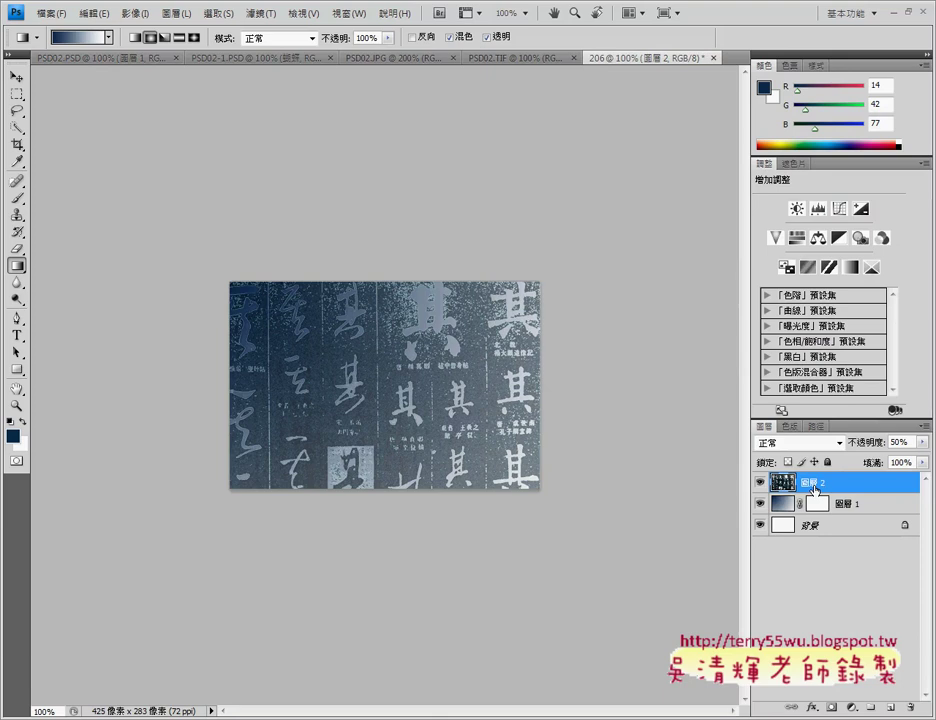
drag(814, 489, 820, 490)
mouse_move(70, 78)
mouse_down()
mouse_move(138, 67)
mouse_move(387, 192)
mouse_move(721, 443)
mouse_move(757, 484)
mouse_up()
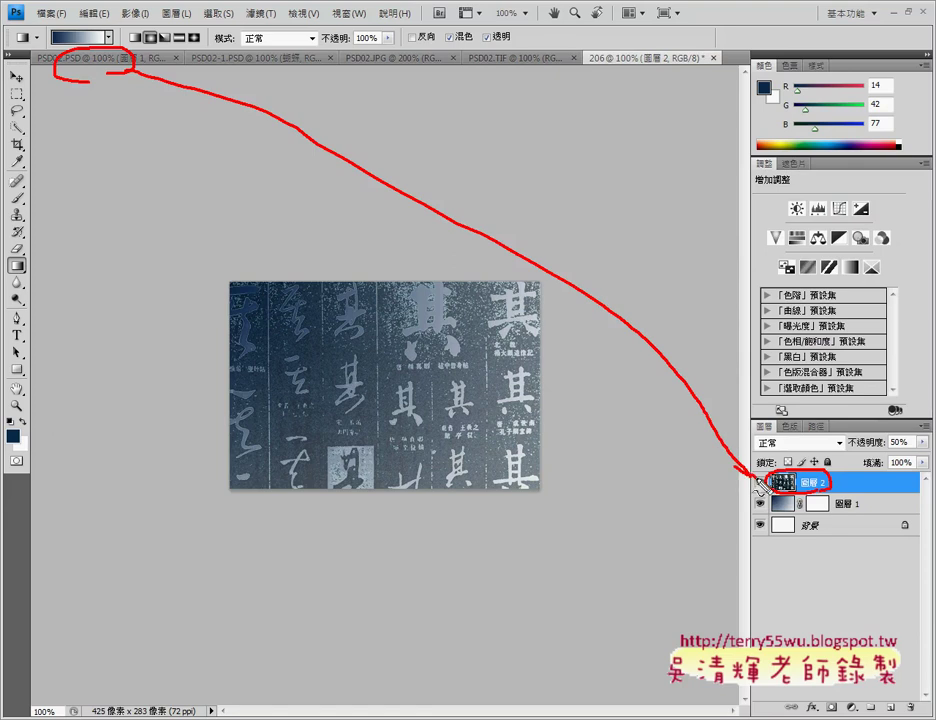
key(Escape)
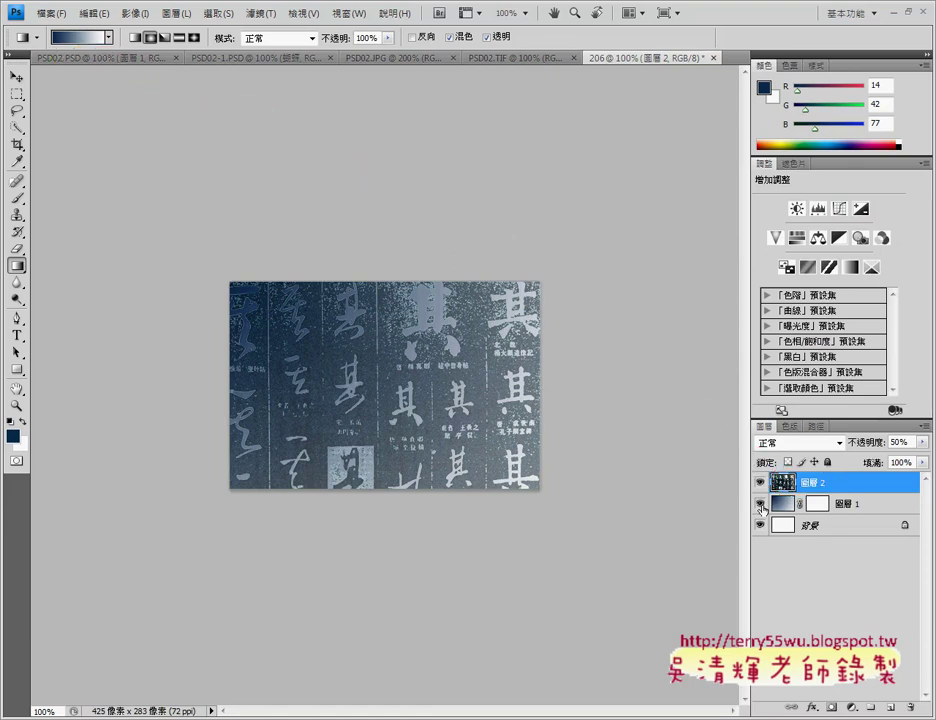
click(760, 504)
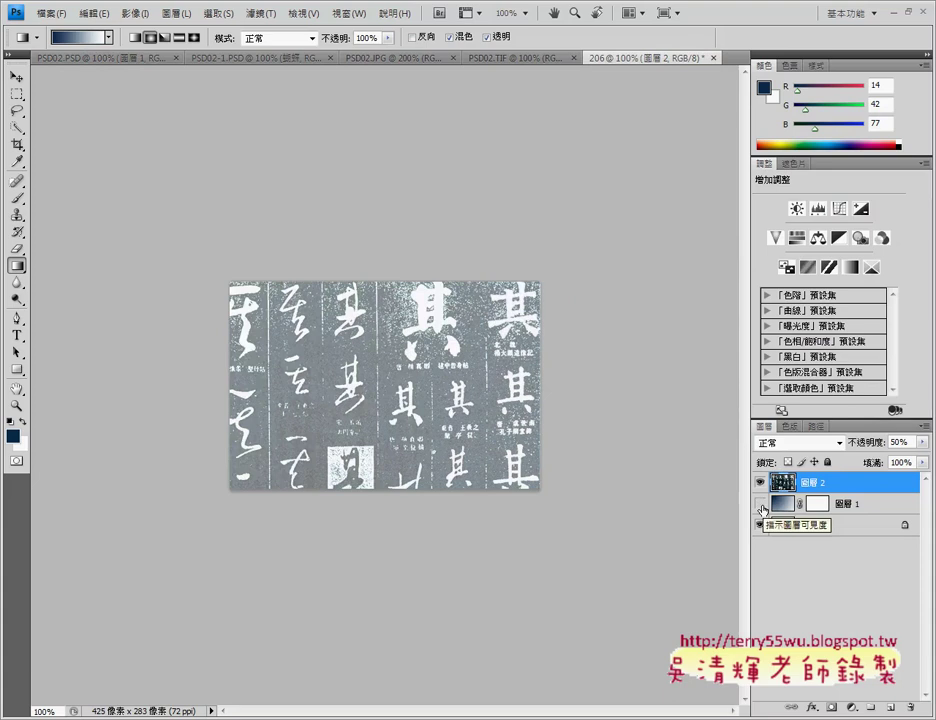
click(760, 504)
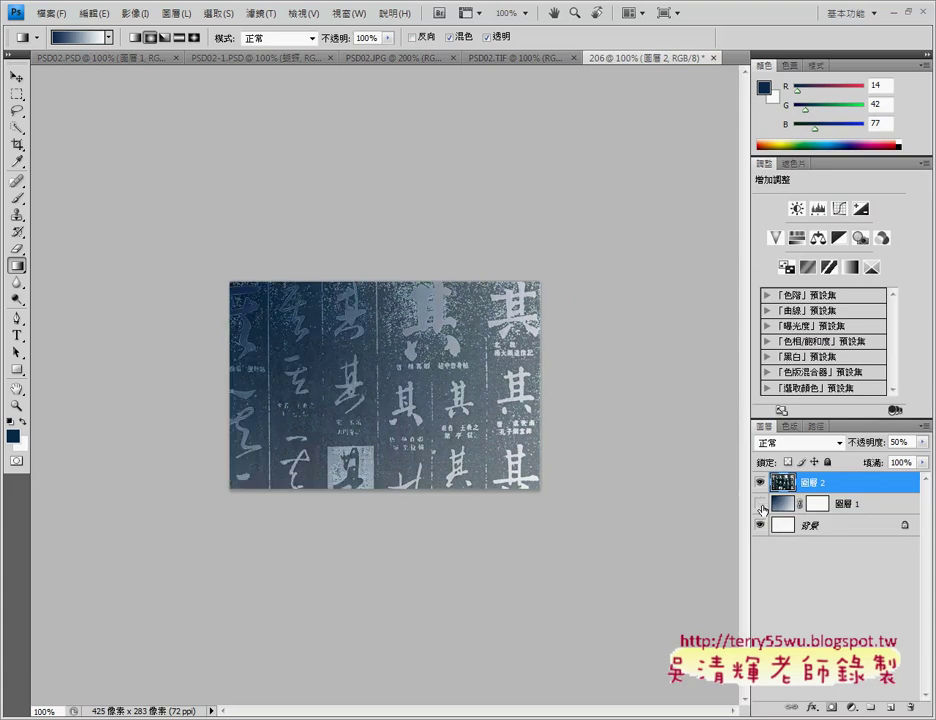
click(760, 504)
click(760, 505)
click(760, 505)
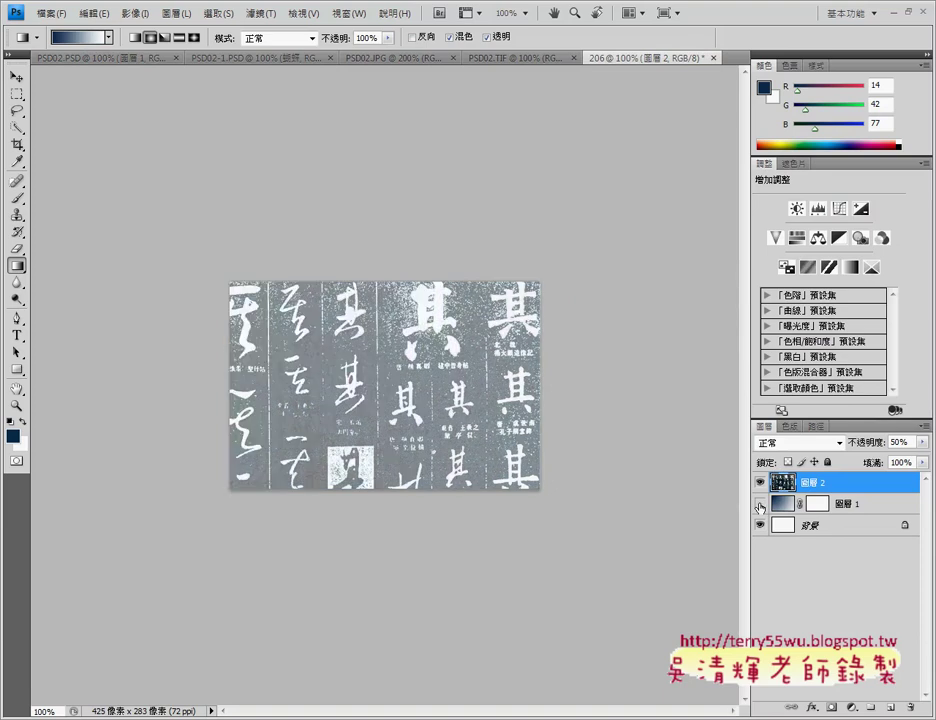
click(760, 508)
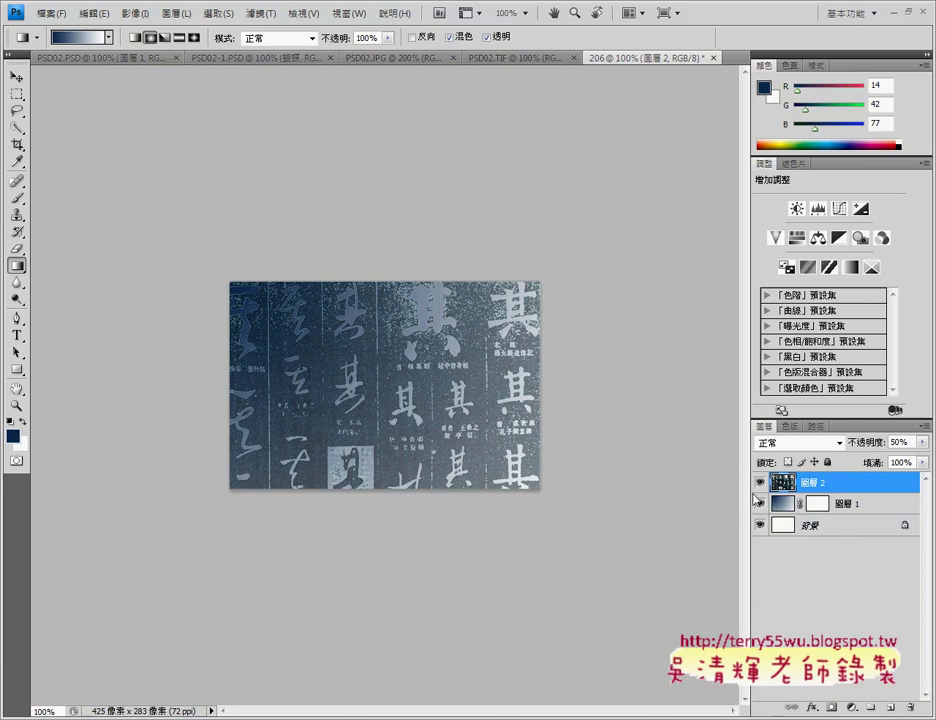
click(760, 504)
click(760, 504)
click(760, 504)
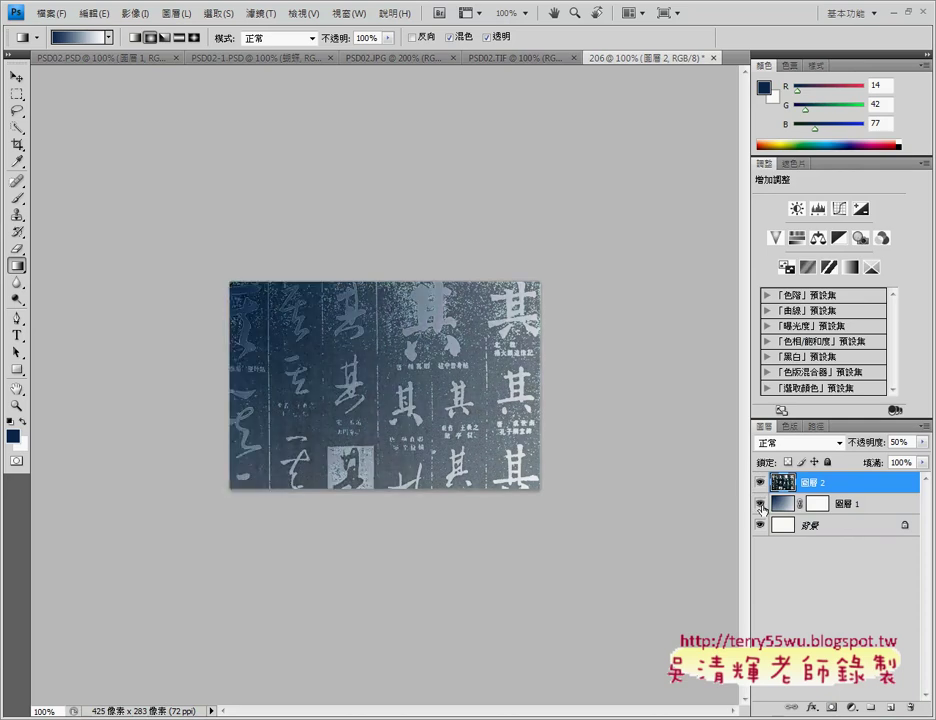